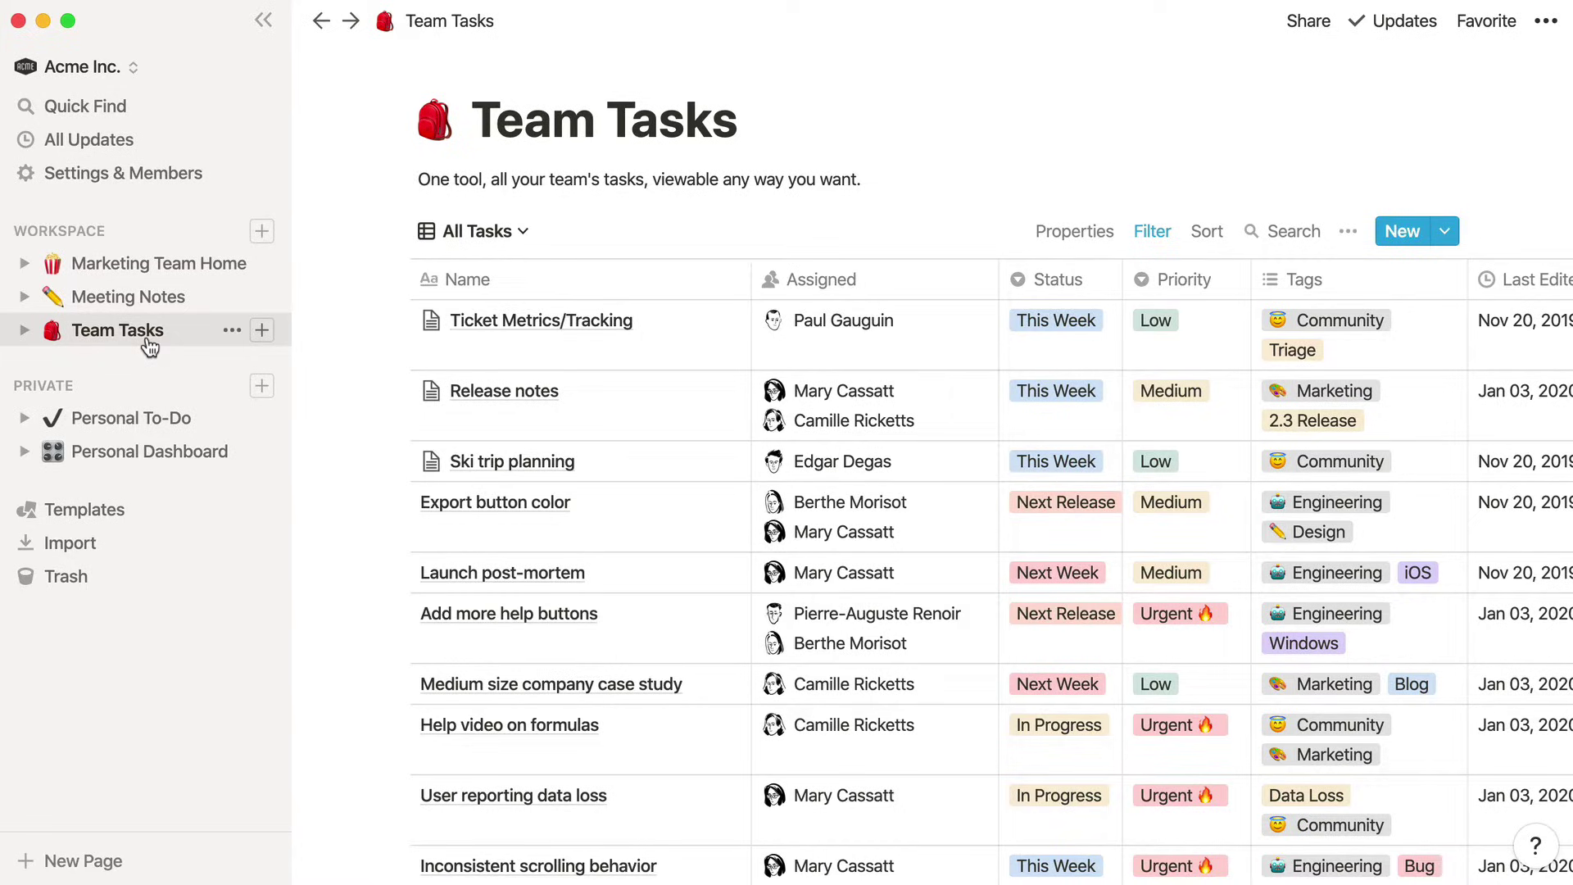
# - On Marketing Team Home, start a linked database under Marketing Team Tasks, searching 'team tasks'
pyautogui.click(141, 263)
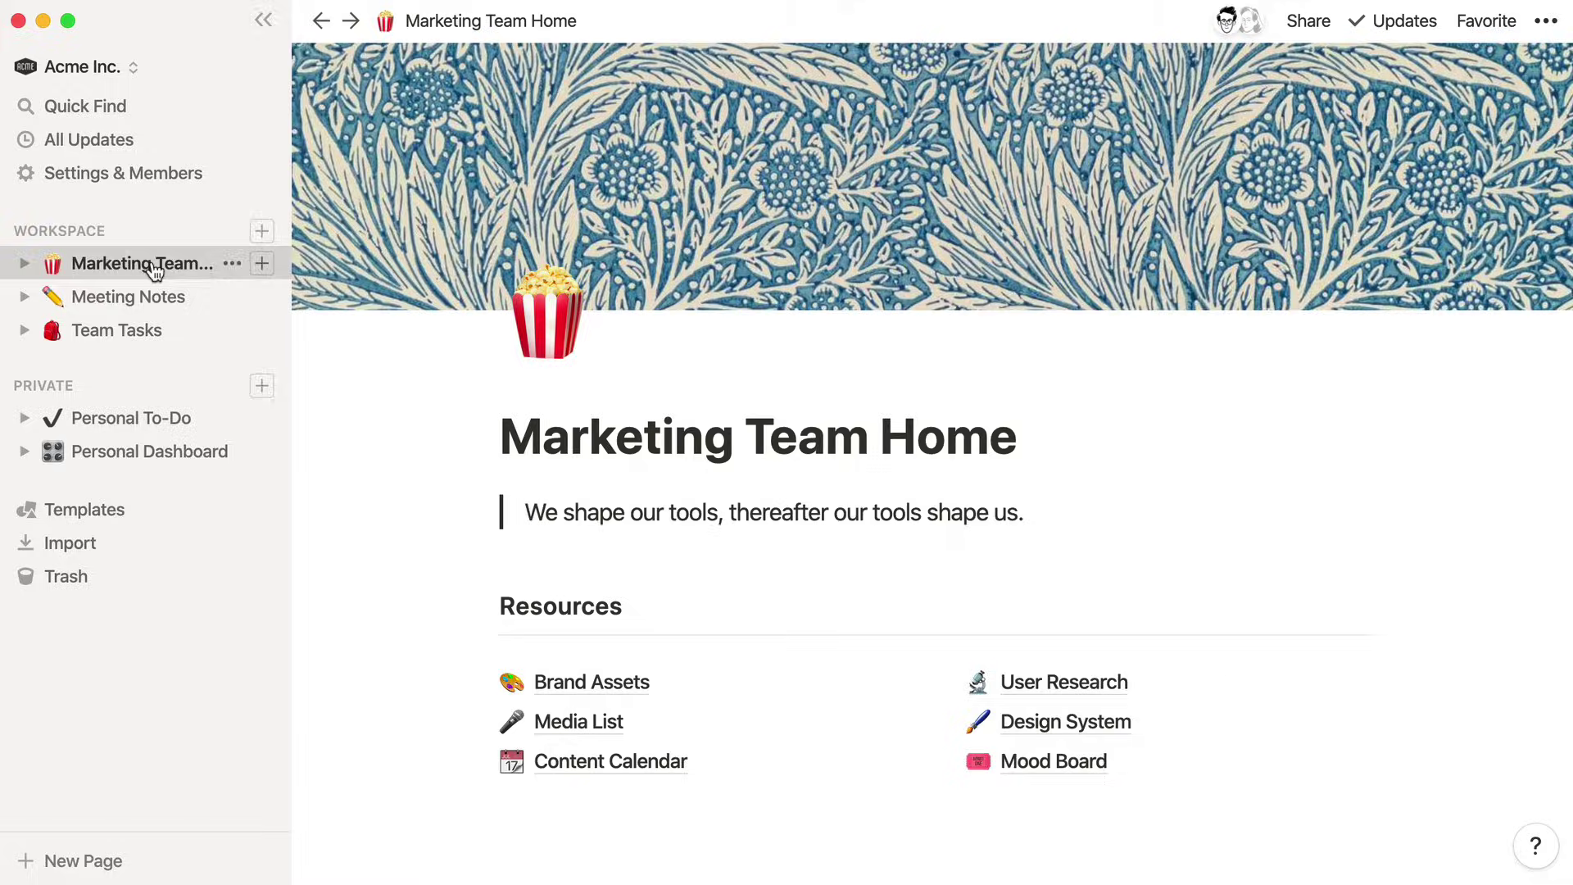
pyautogui.scroll(-5, 447, 362)
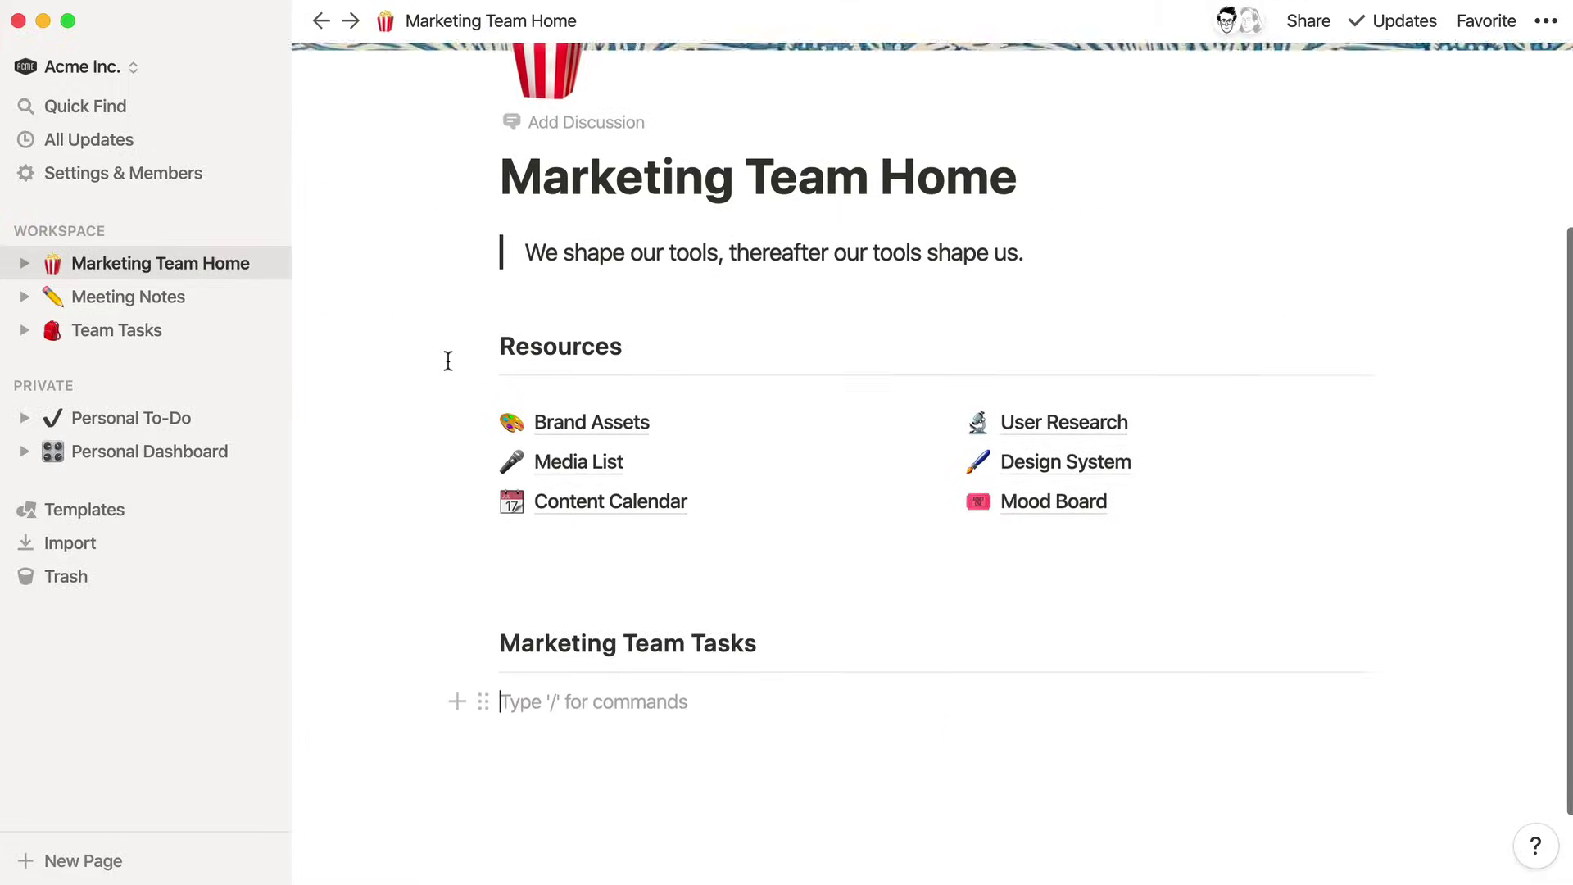
pyautogui.scroll(-1, 449, 362)
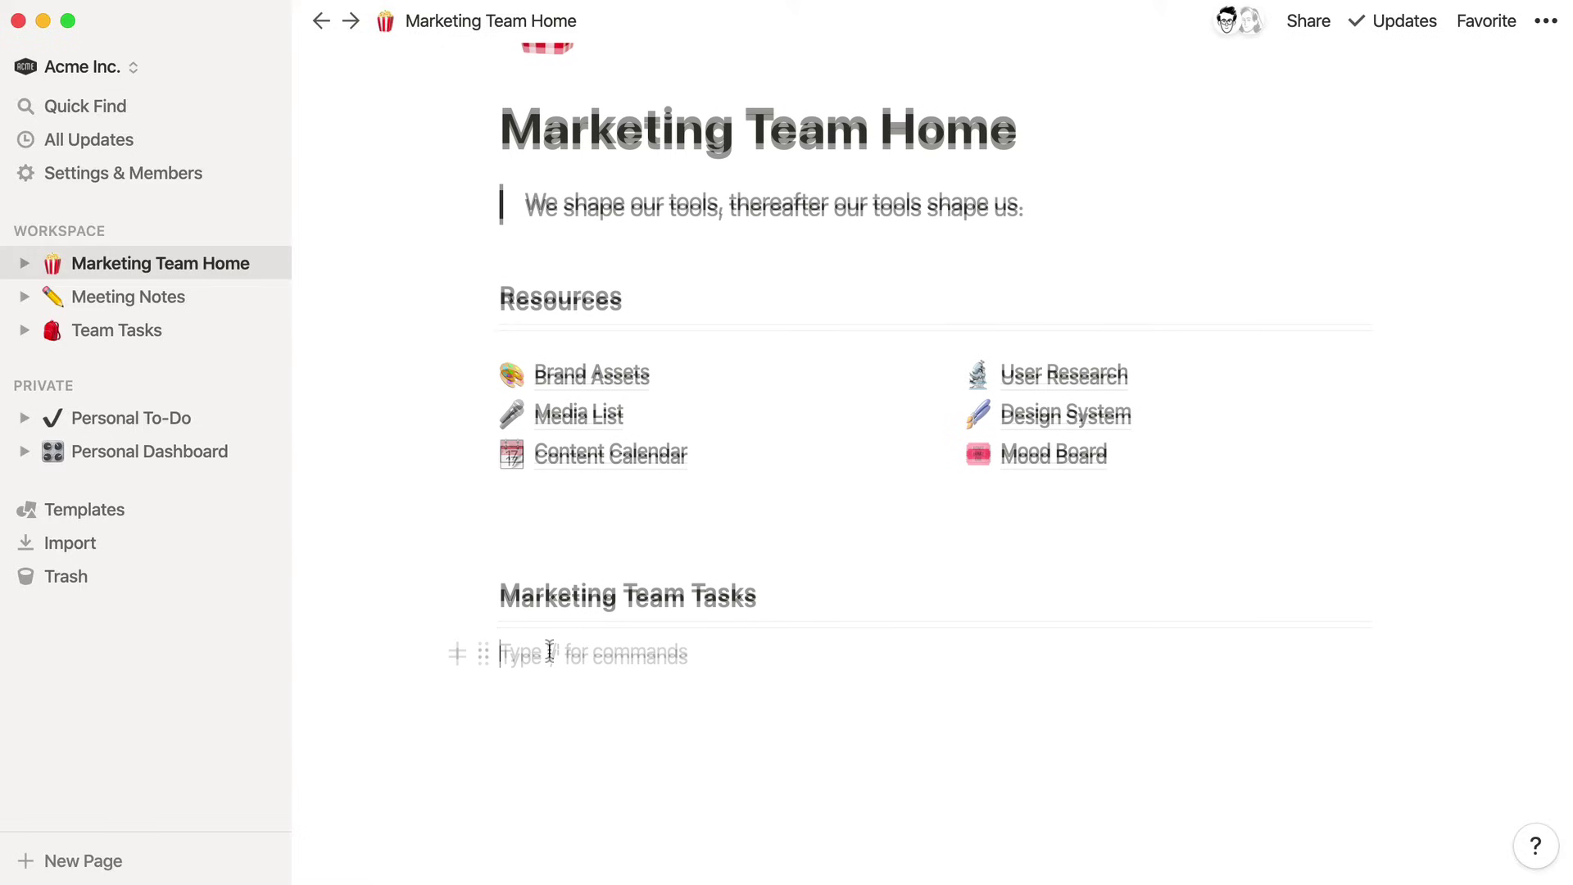
pyautogui.click(461, 652)
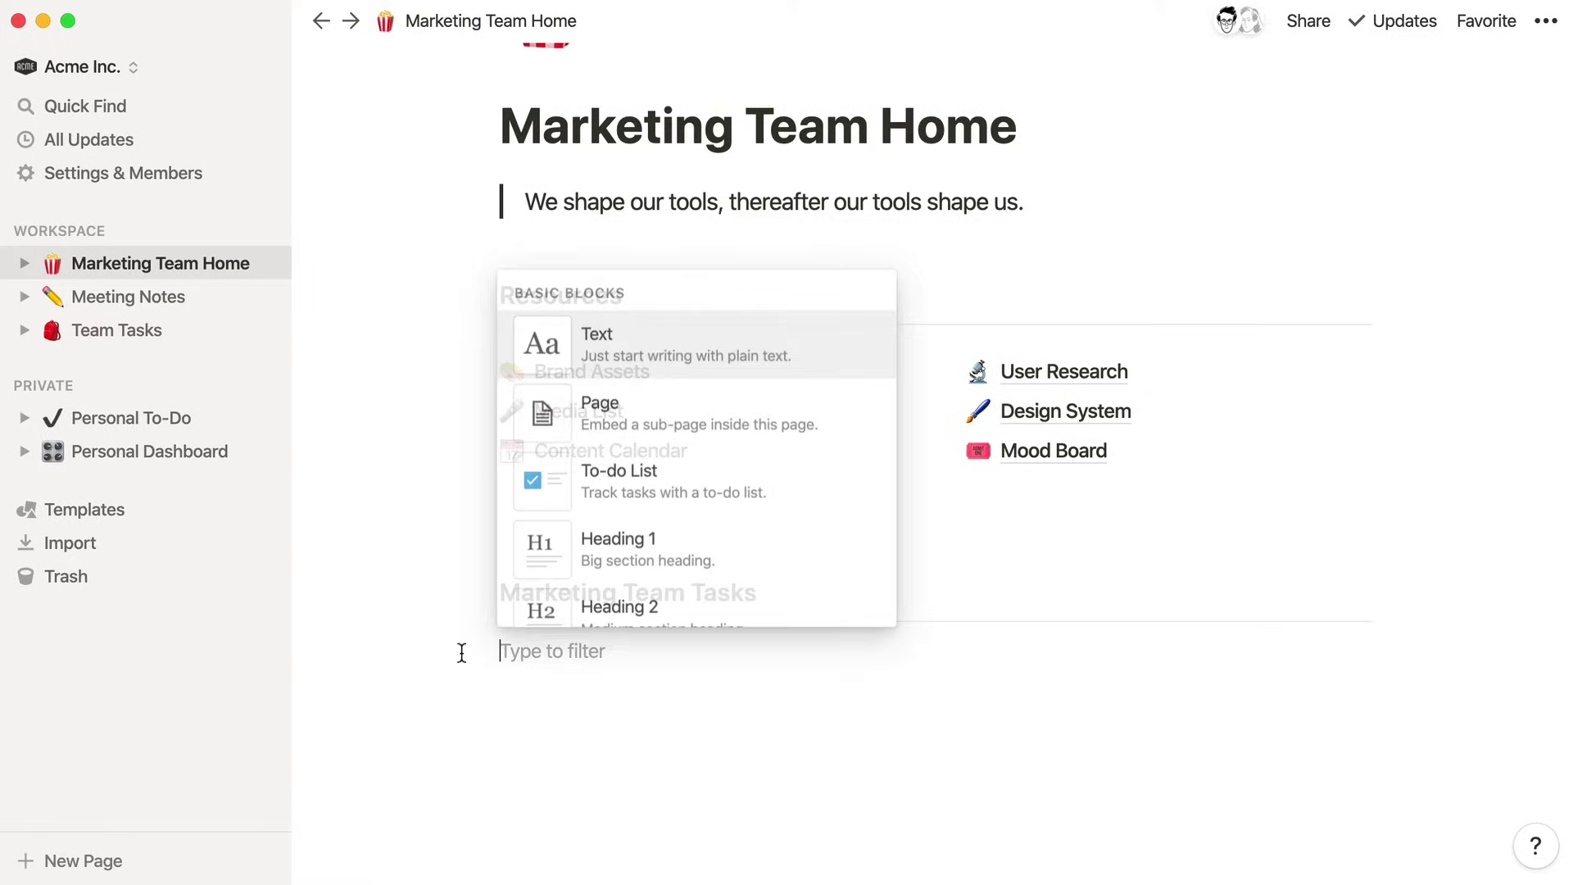
pyautogui.scroll(-4, 618, 568)
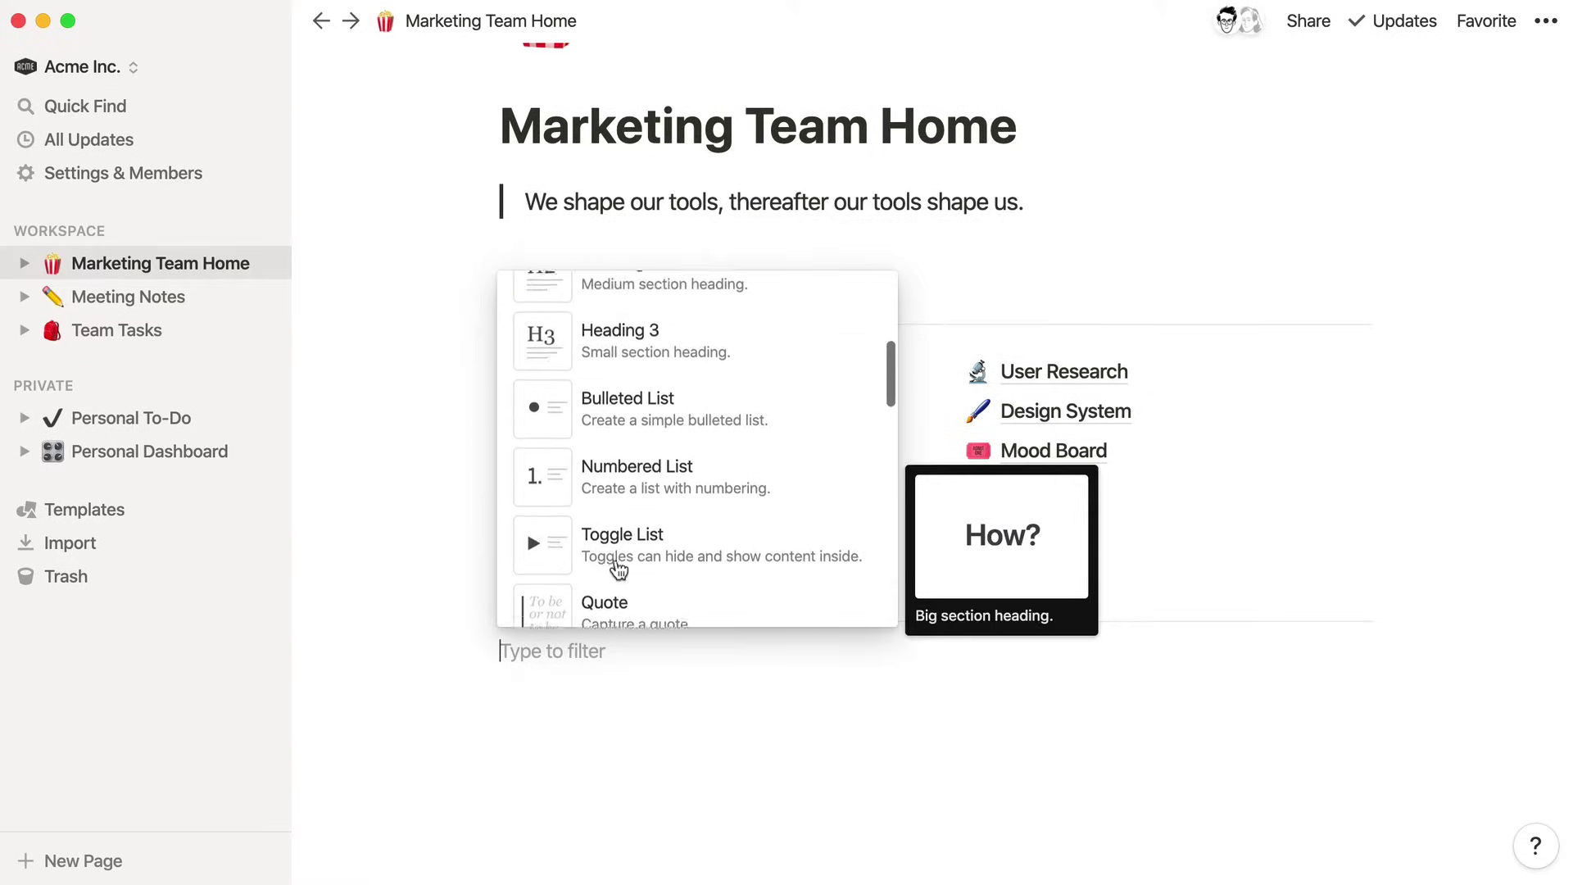
pyautogui.scroll(-2, 618, 568)
pyautogui.scroll(3, 616, 578)
pyautogui.scroll(3, 613, 615)
pyautogui.click(610, 649)
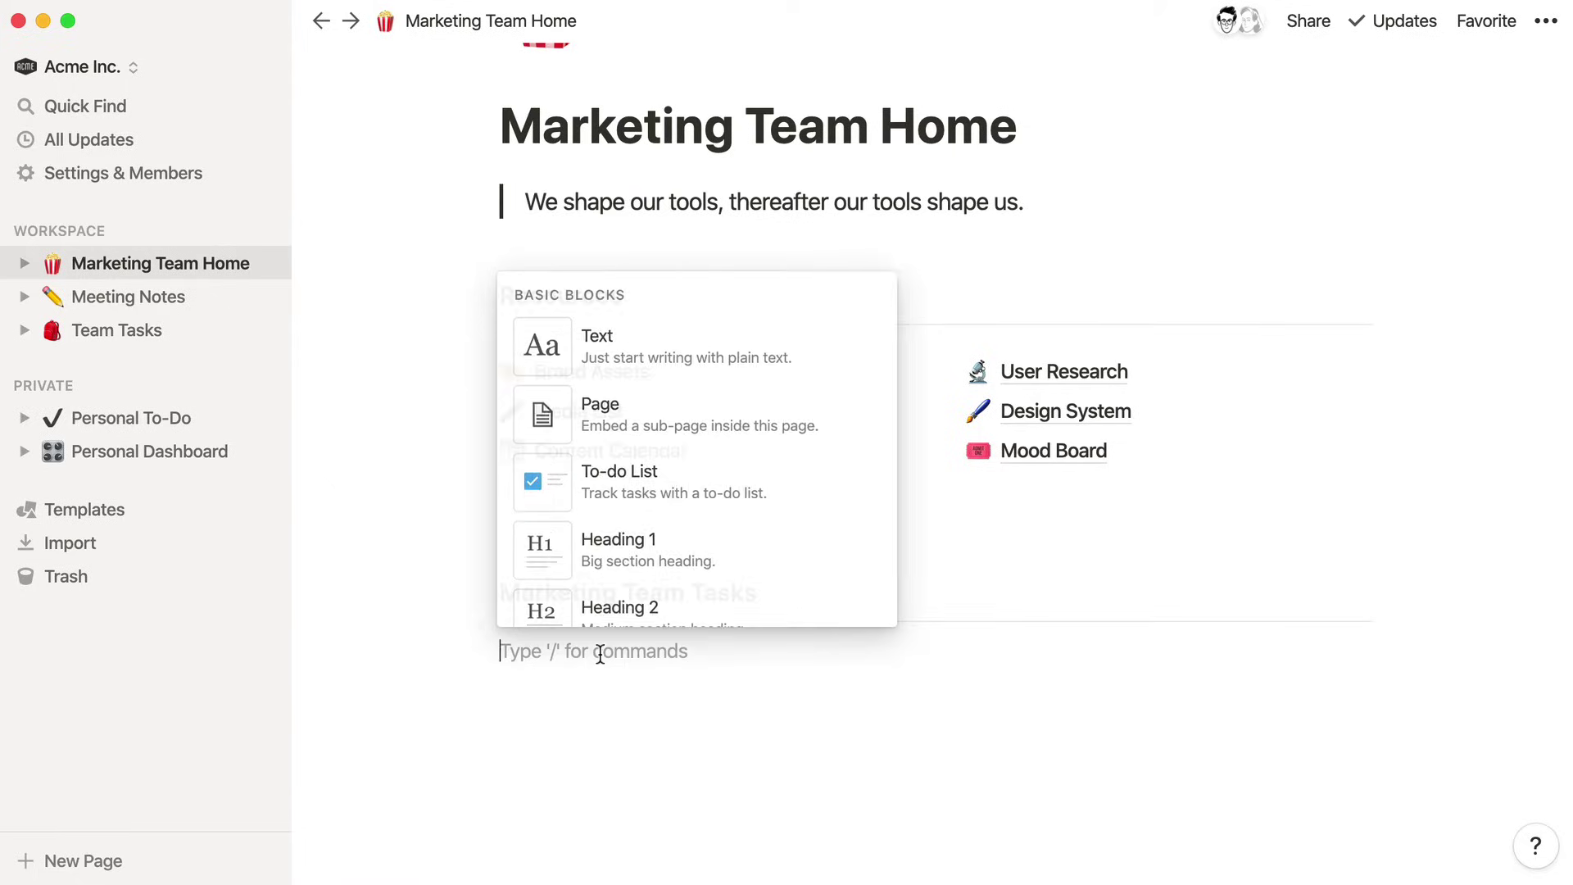
pyautogui.write('/link')
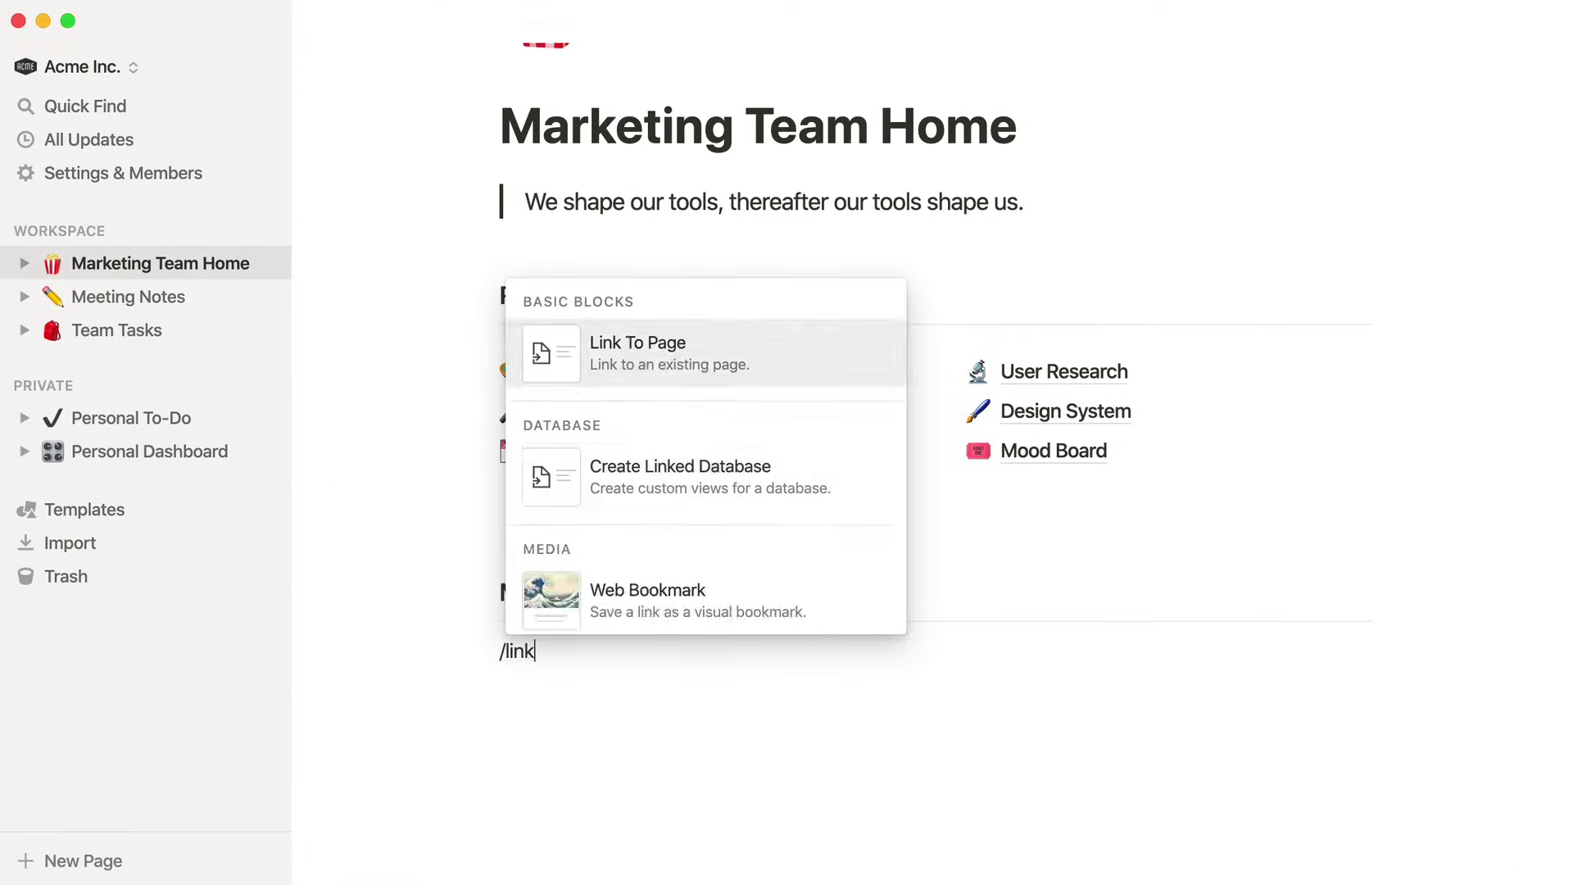
pyautogui.write('ed')
pyautogui.press('Return')
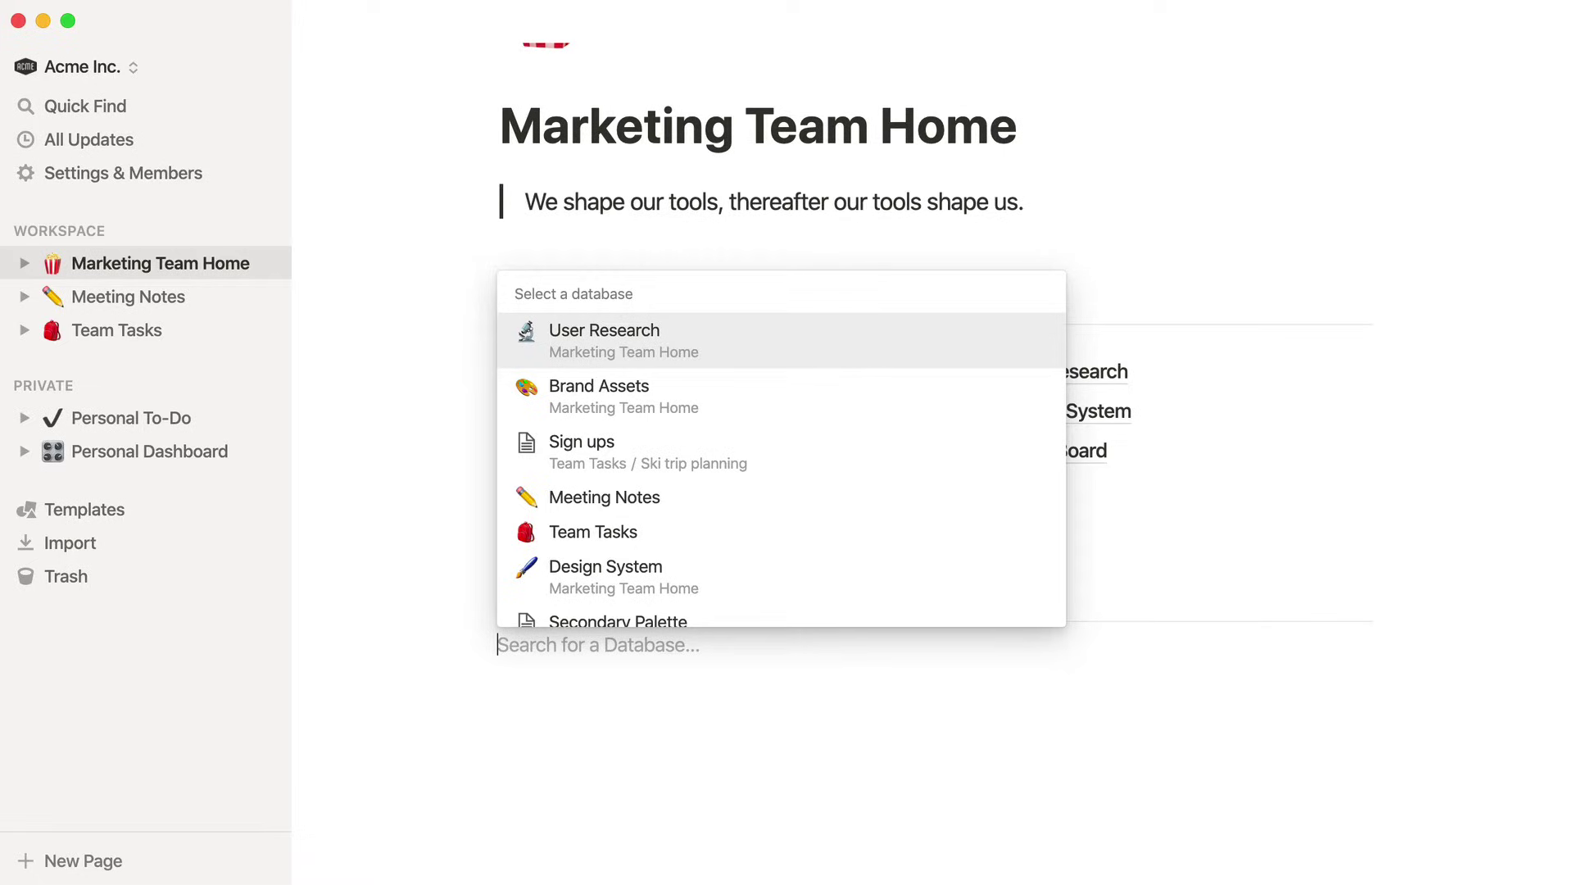
pyautogui.write('te')
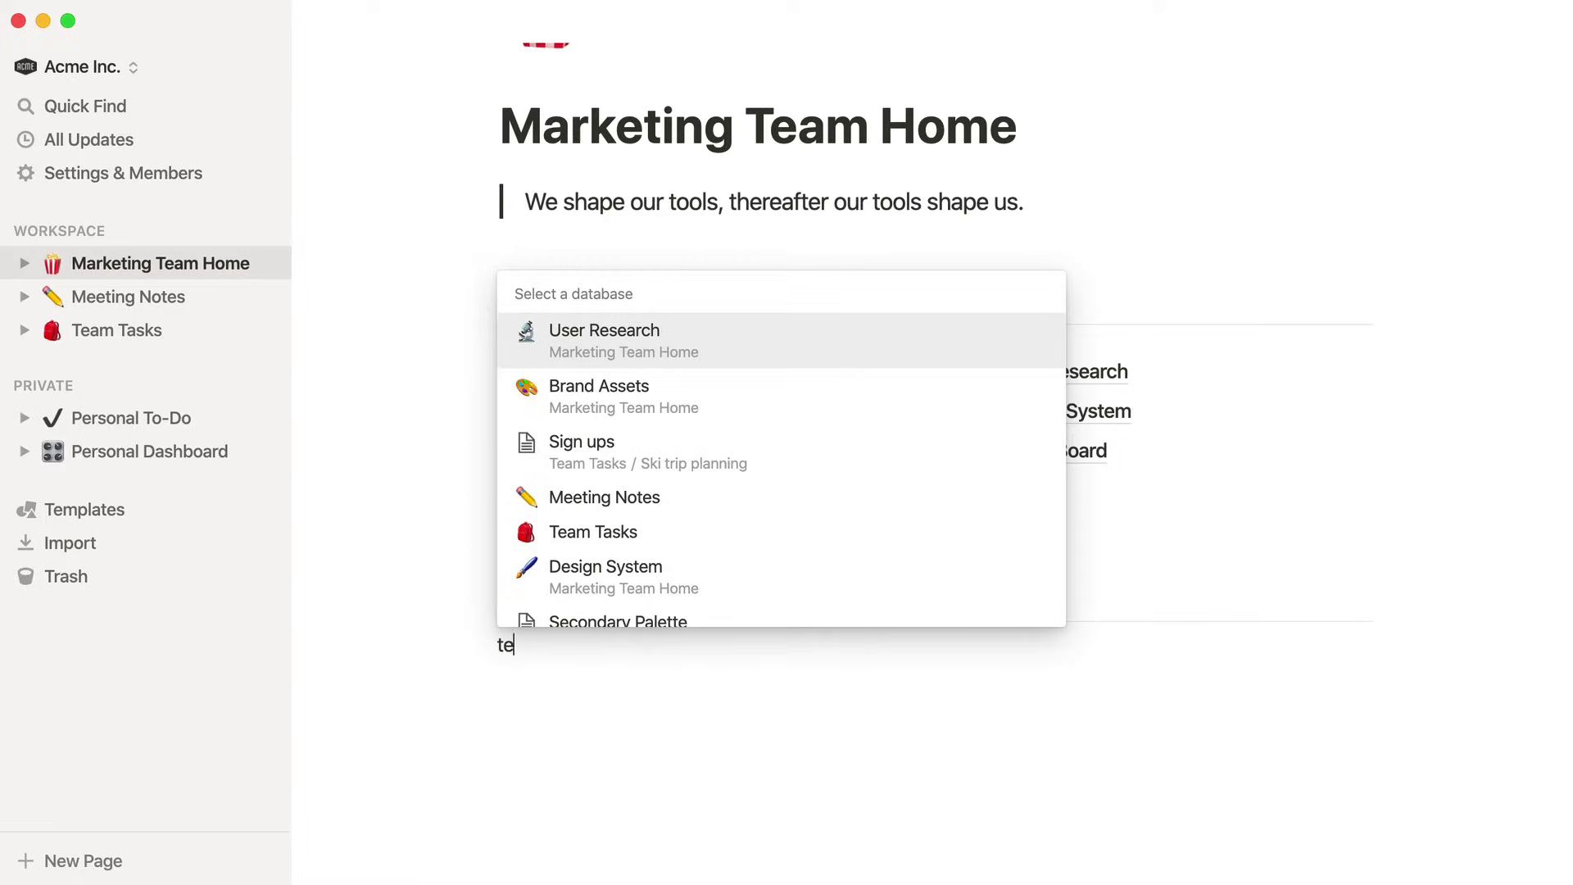
pyautogui.write('am tasks')
# - Link the Team Tasks database and filter it to Tags contains Marketing
pyautogui.press('Return')
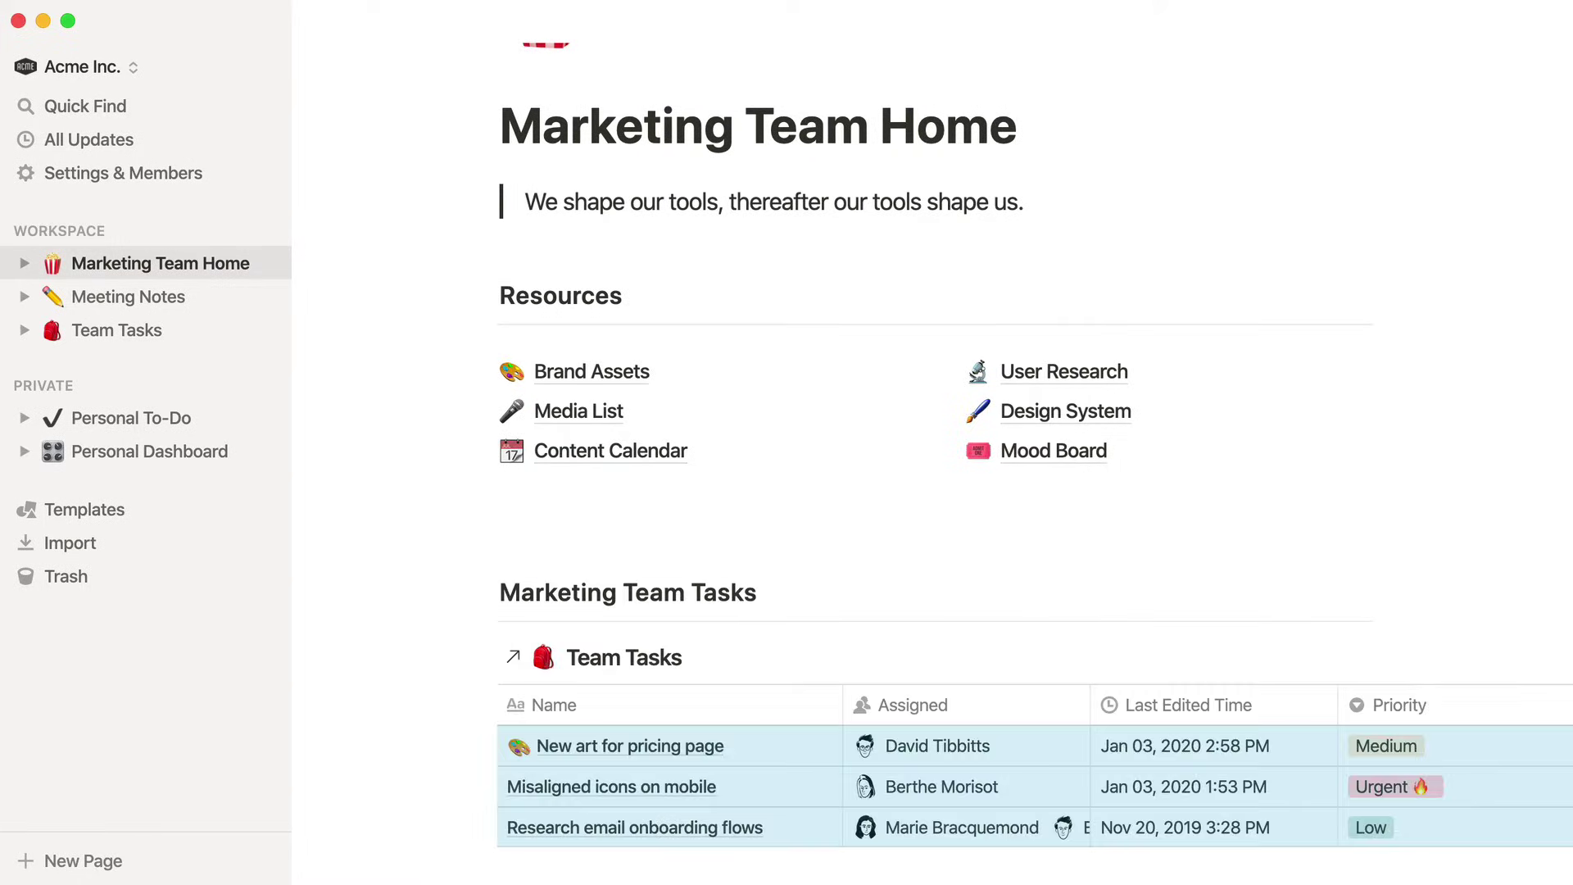
pyautogui.scroll(-5, 677, 528)
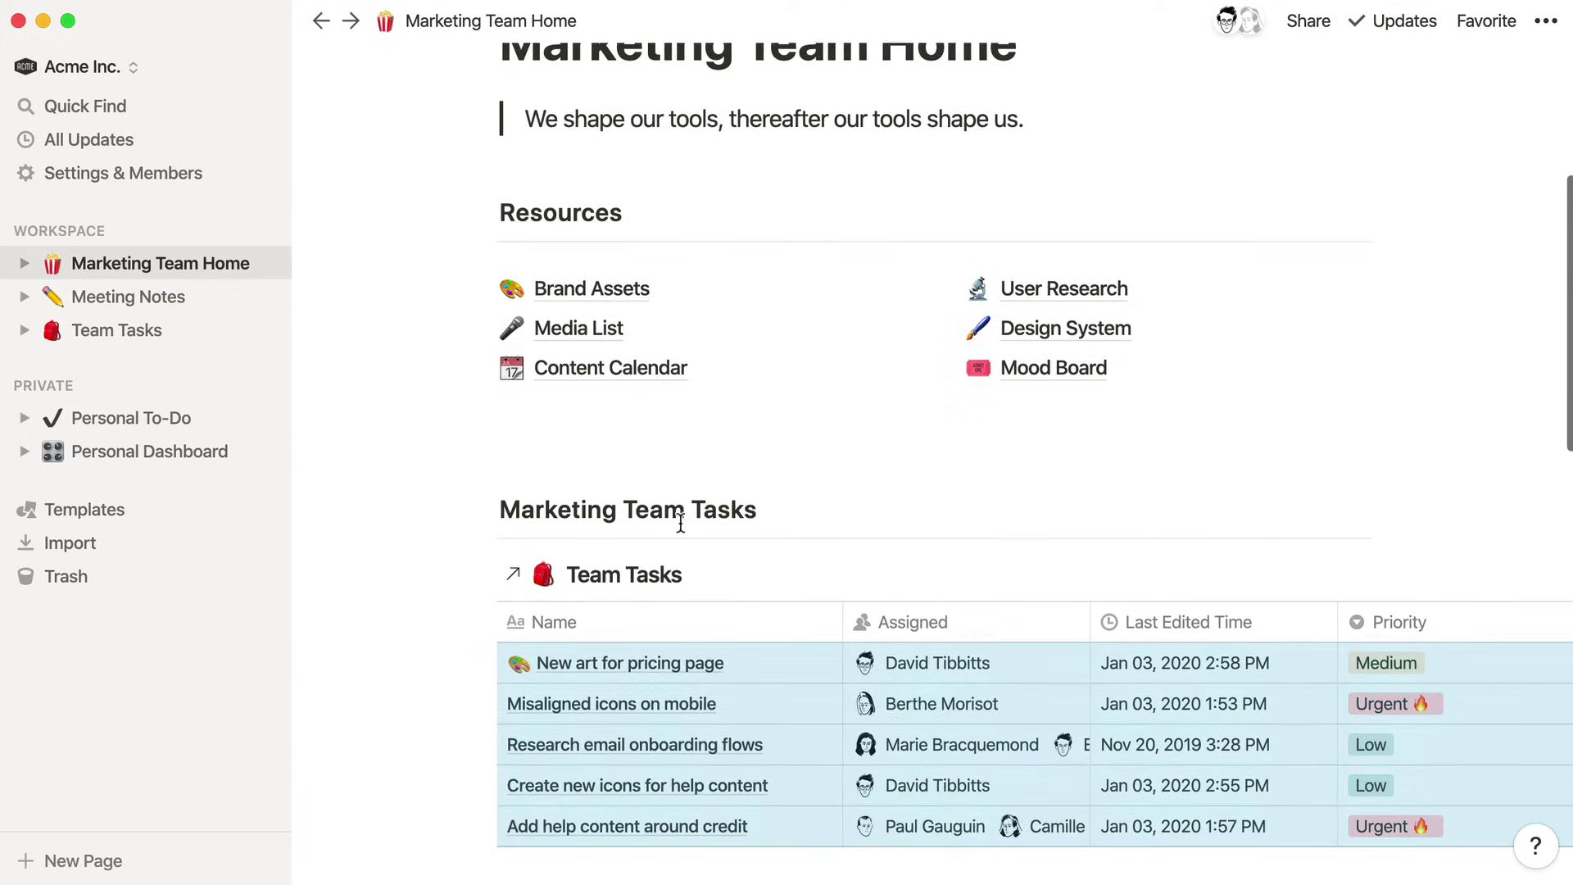
pyautogui.scroll(-5, 676, 528)
pyautogui.click(386, 561)
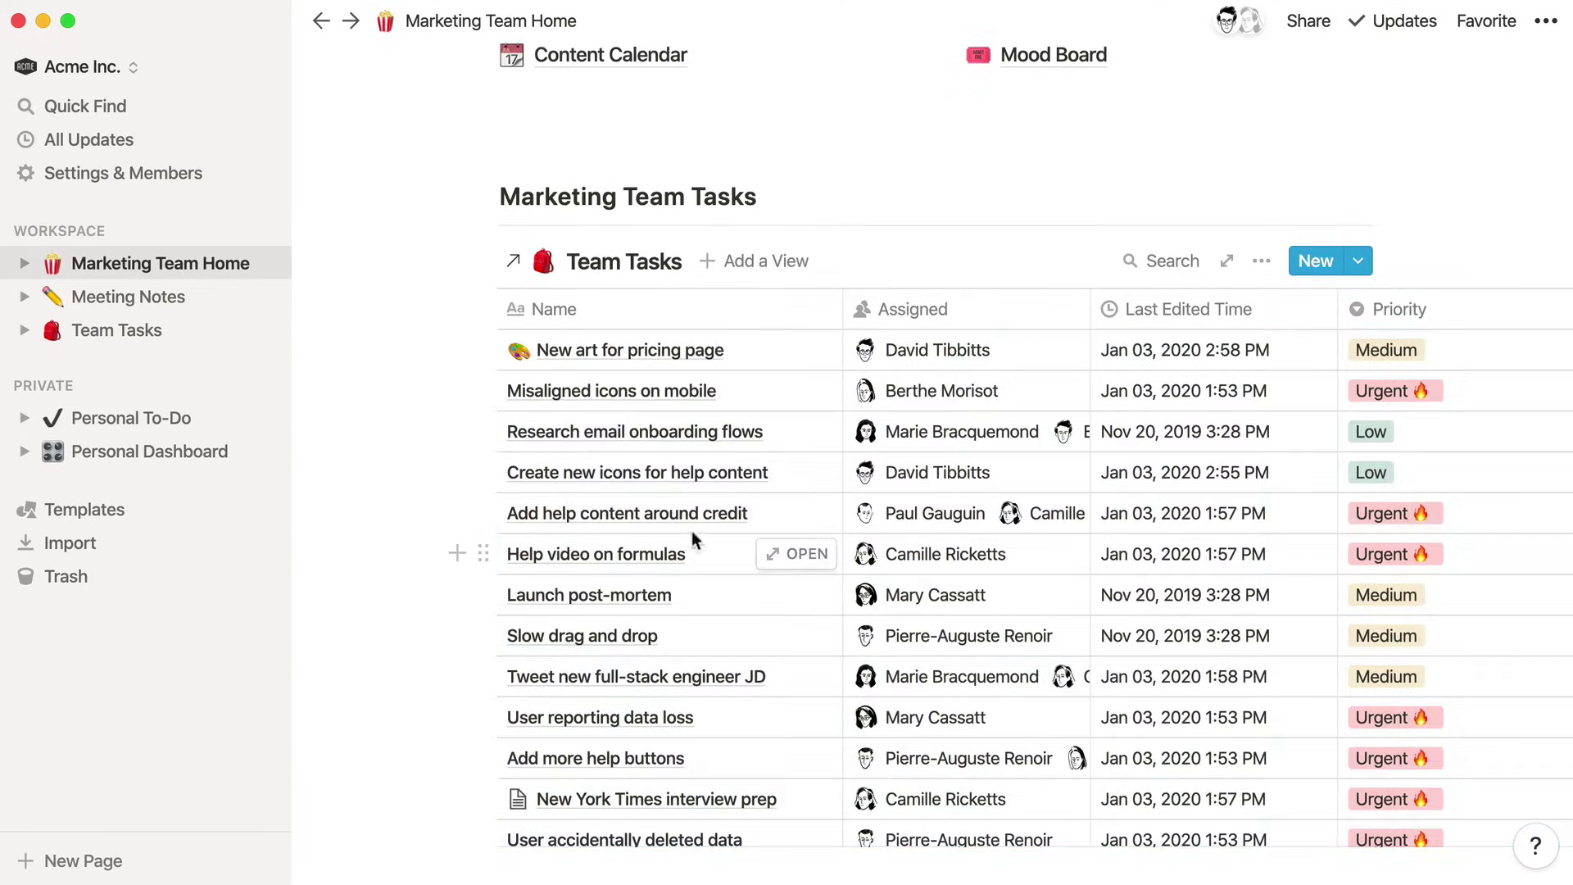
pyautogui.click(1262, 260)
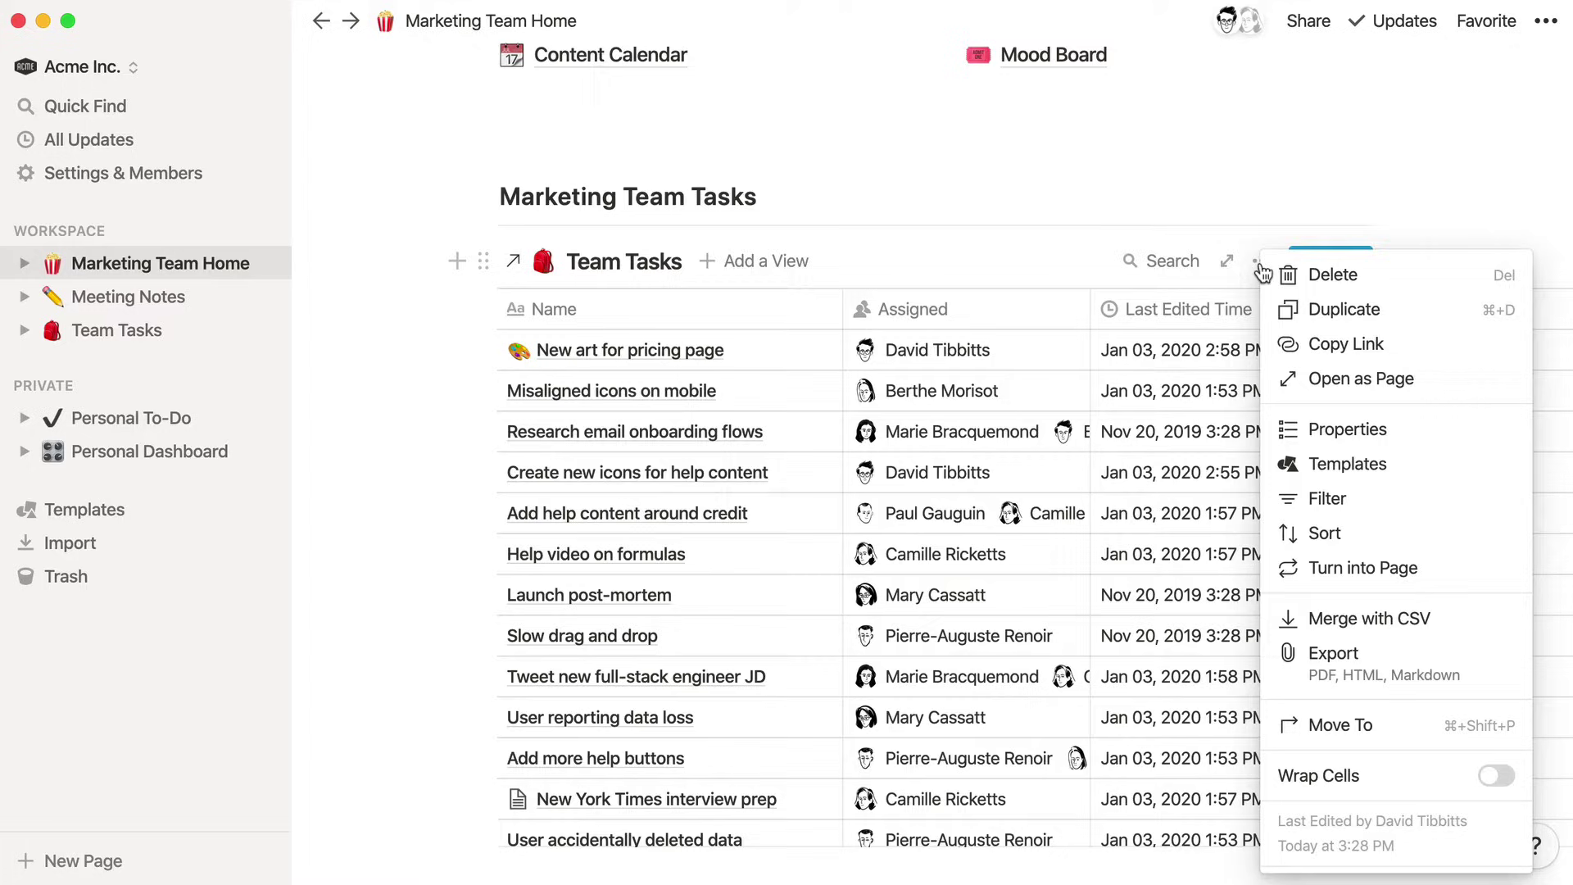
pyautogui.click(1376, 516)
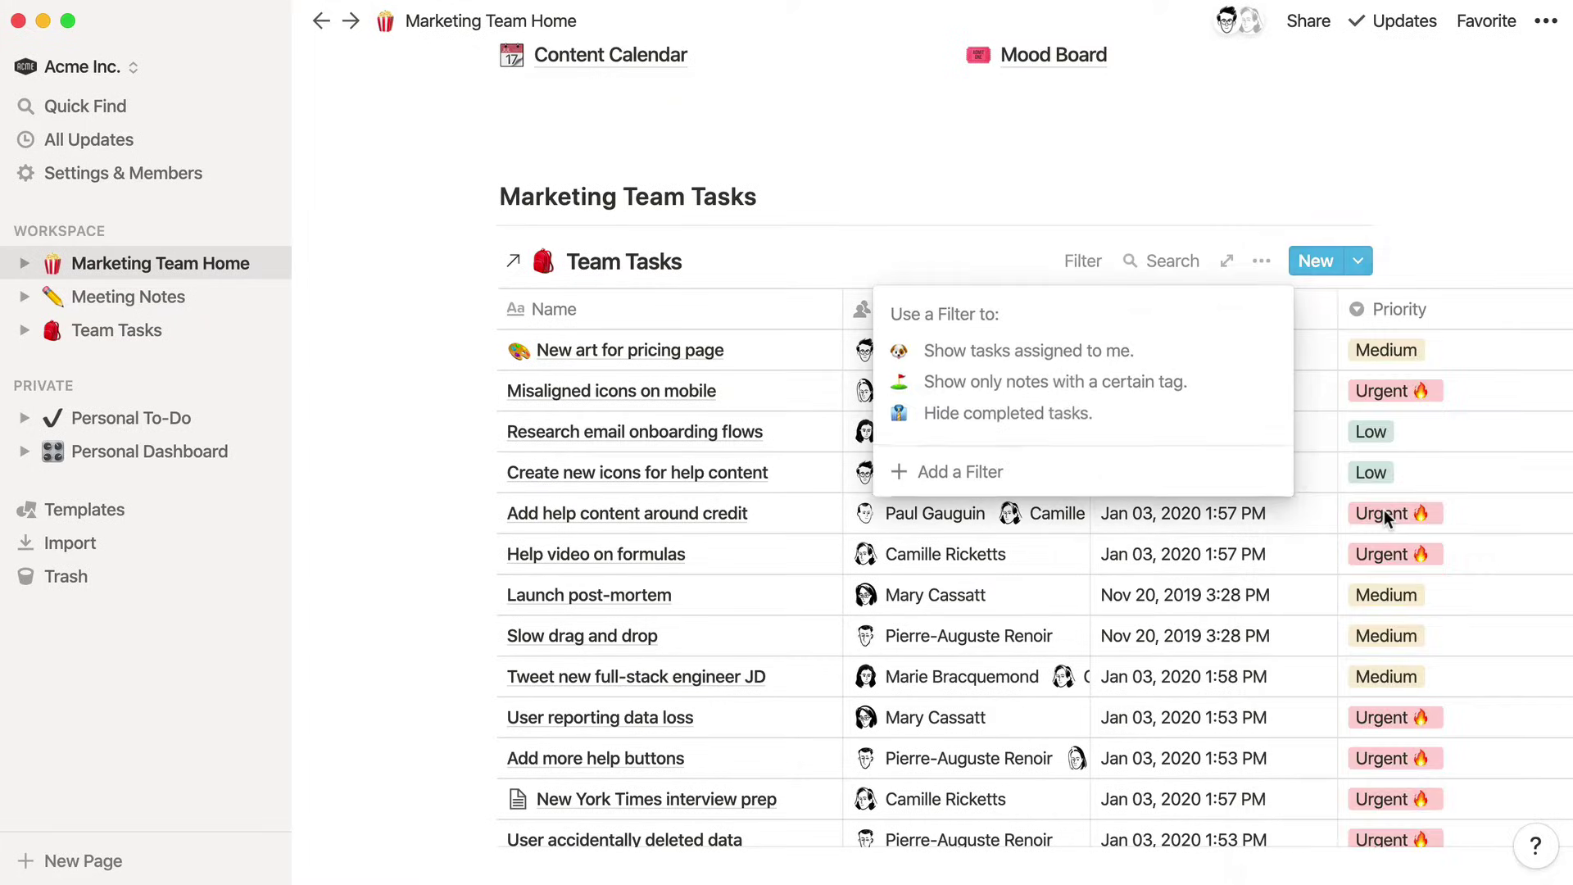
pyautogui.click(1102, 472)
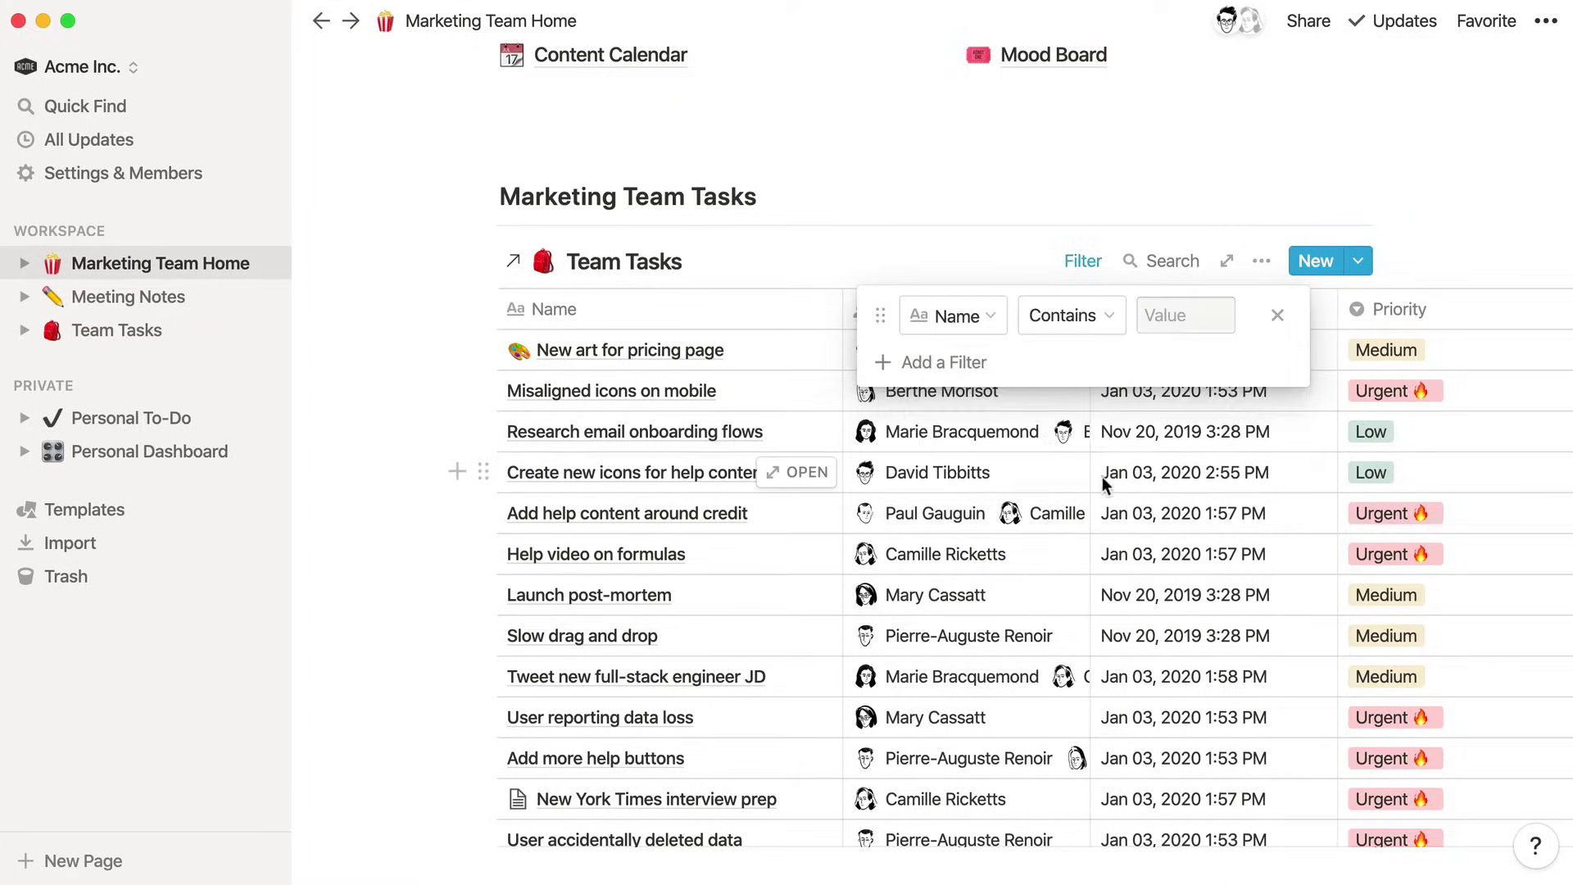
pyautogui.click(957, 317)
pyautogui.click(895, 590)
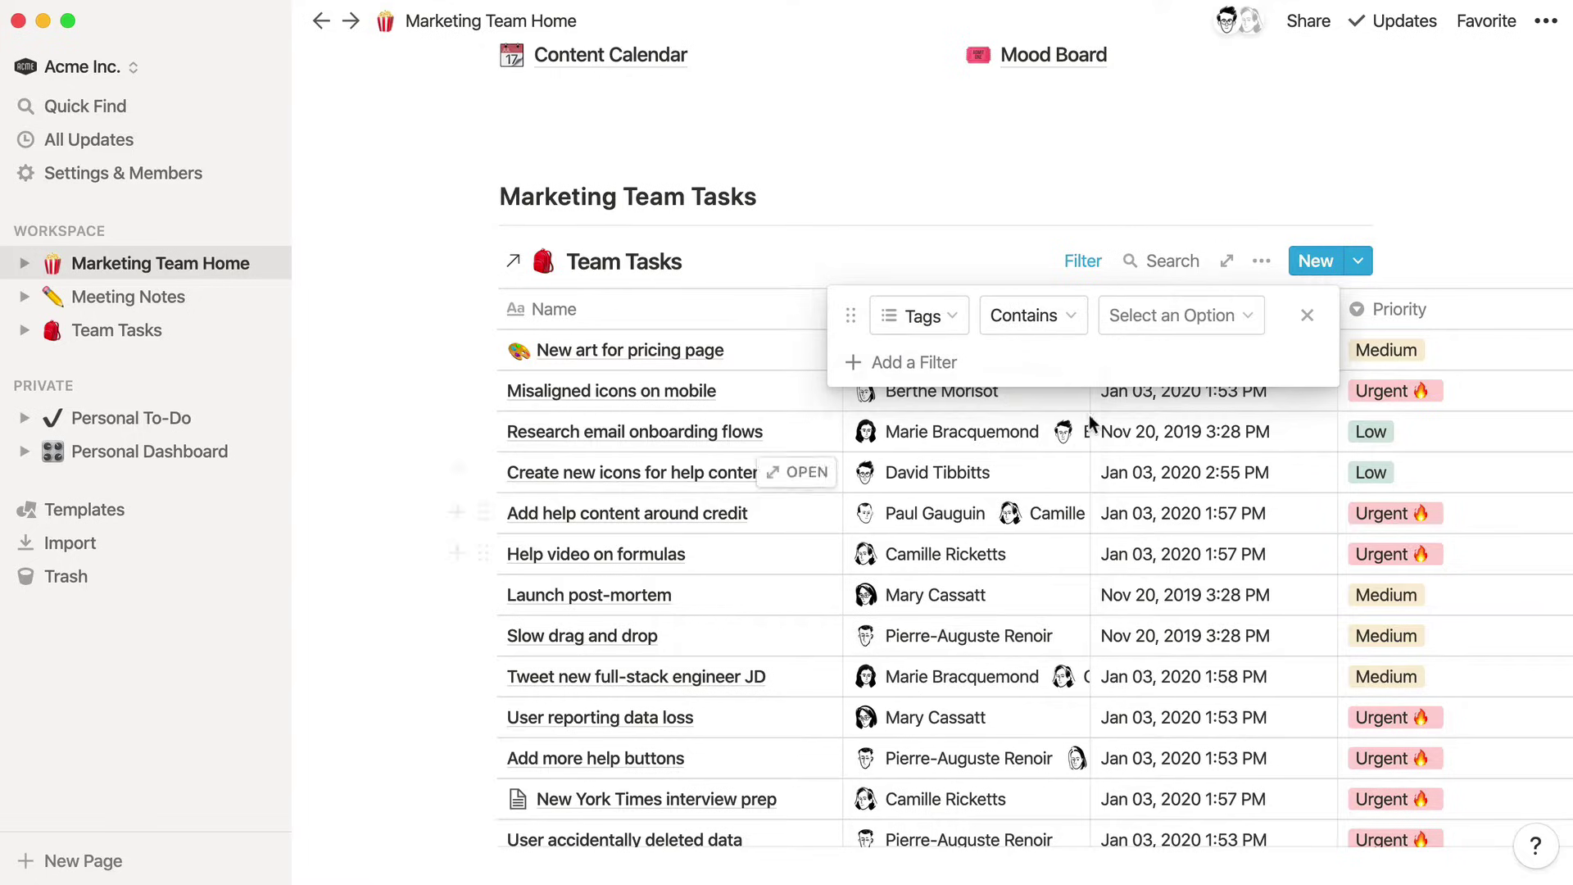
pyautogui.click(1173, 314)
pyautogui.click(1180, 680)
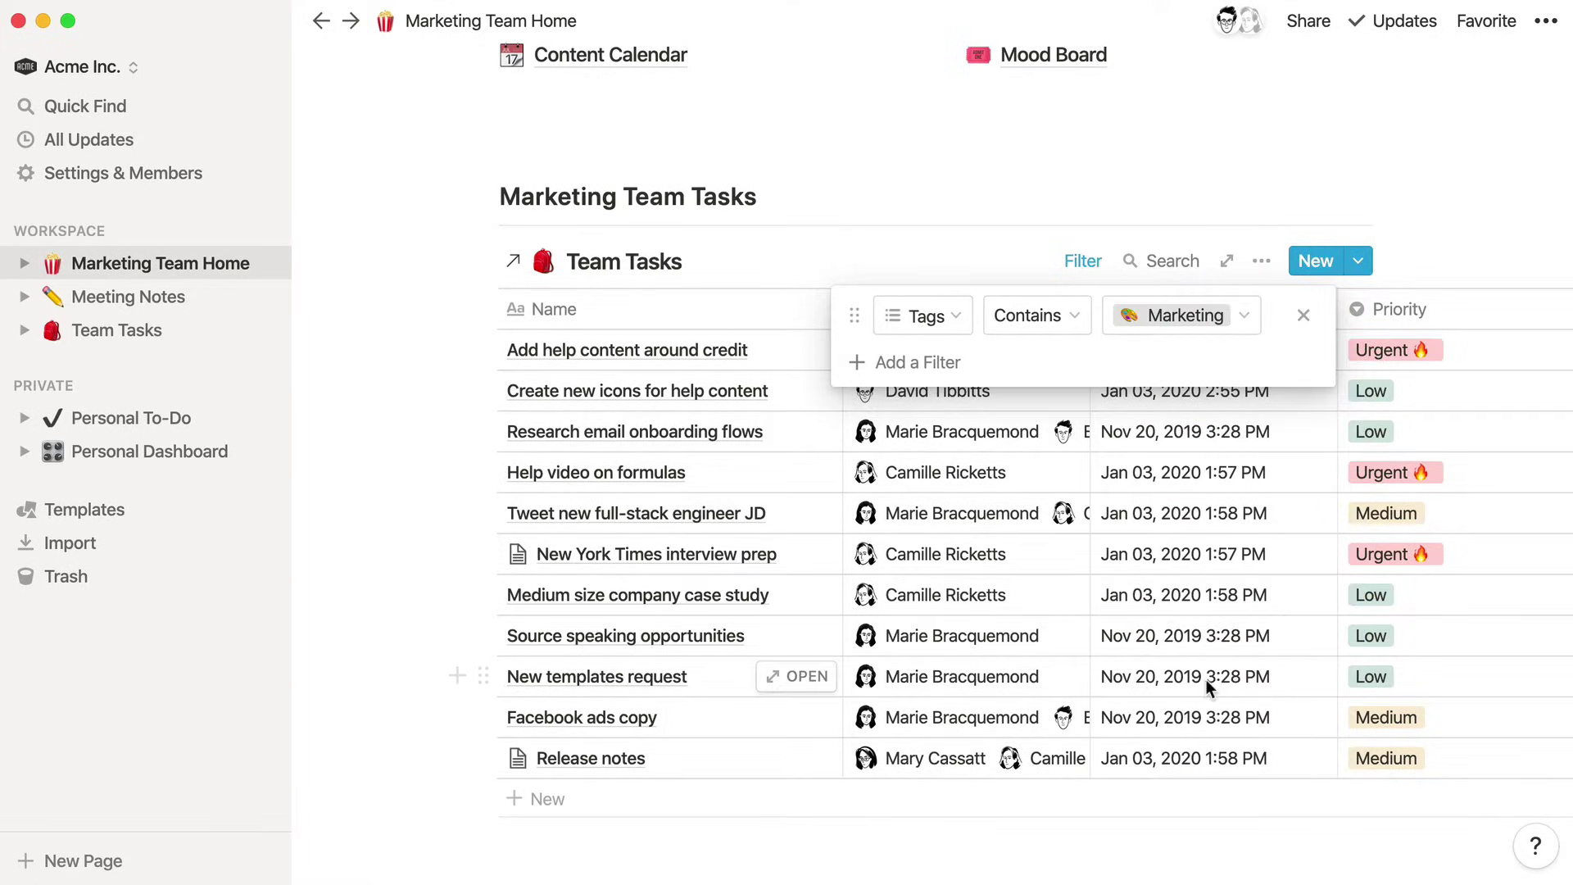
pyautogui.click(370, 418)
pyautogui.scroll(-5, 370, 420)
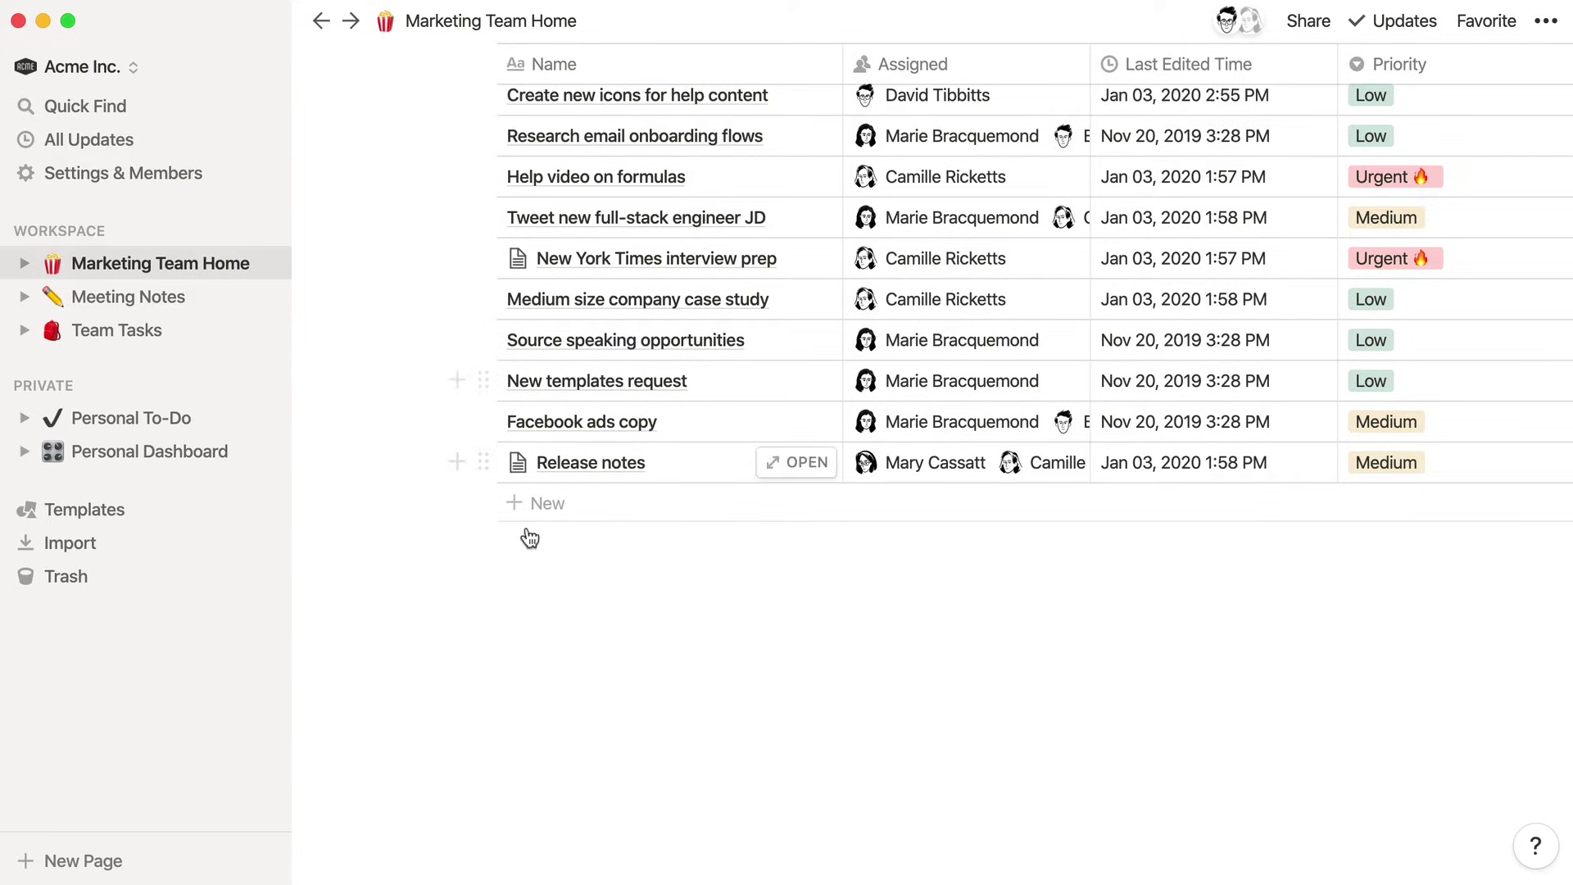
# - Add a 'Camille's Tasks' heading and divider, then link another Team Tasks table below
pyautogui.click(587, 608)
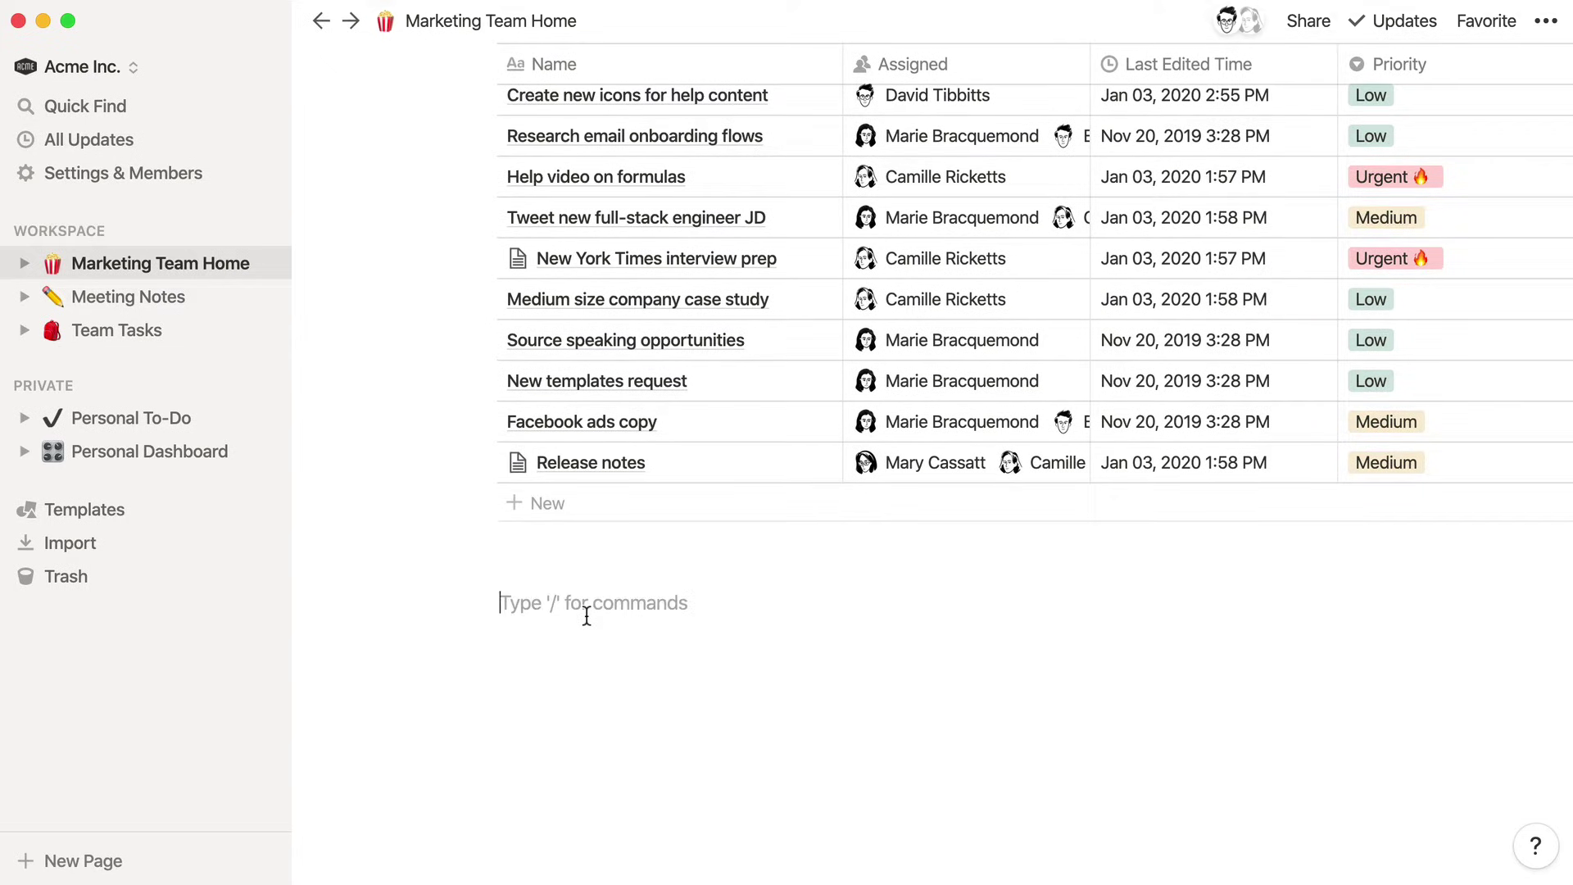
pyautogui.write('### ')
pyautogui.write('Cam')
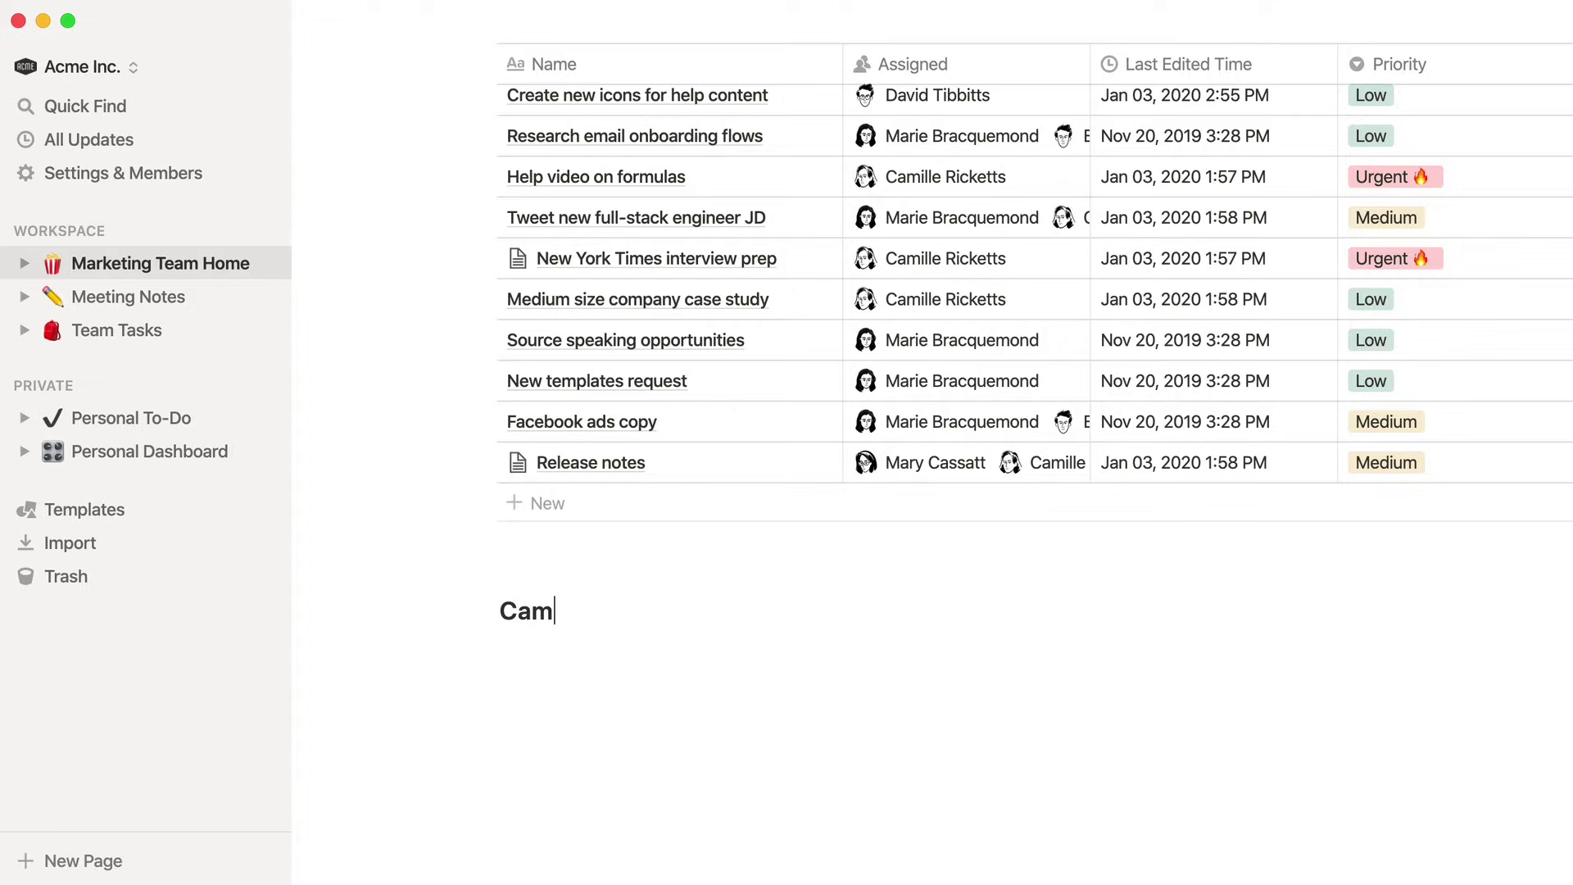
pyautogui.write("ille's Tasks")
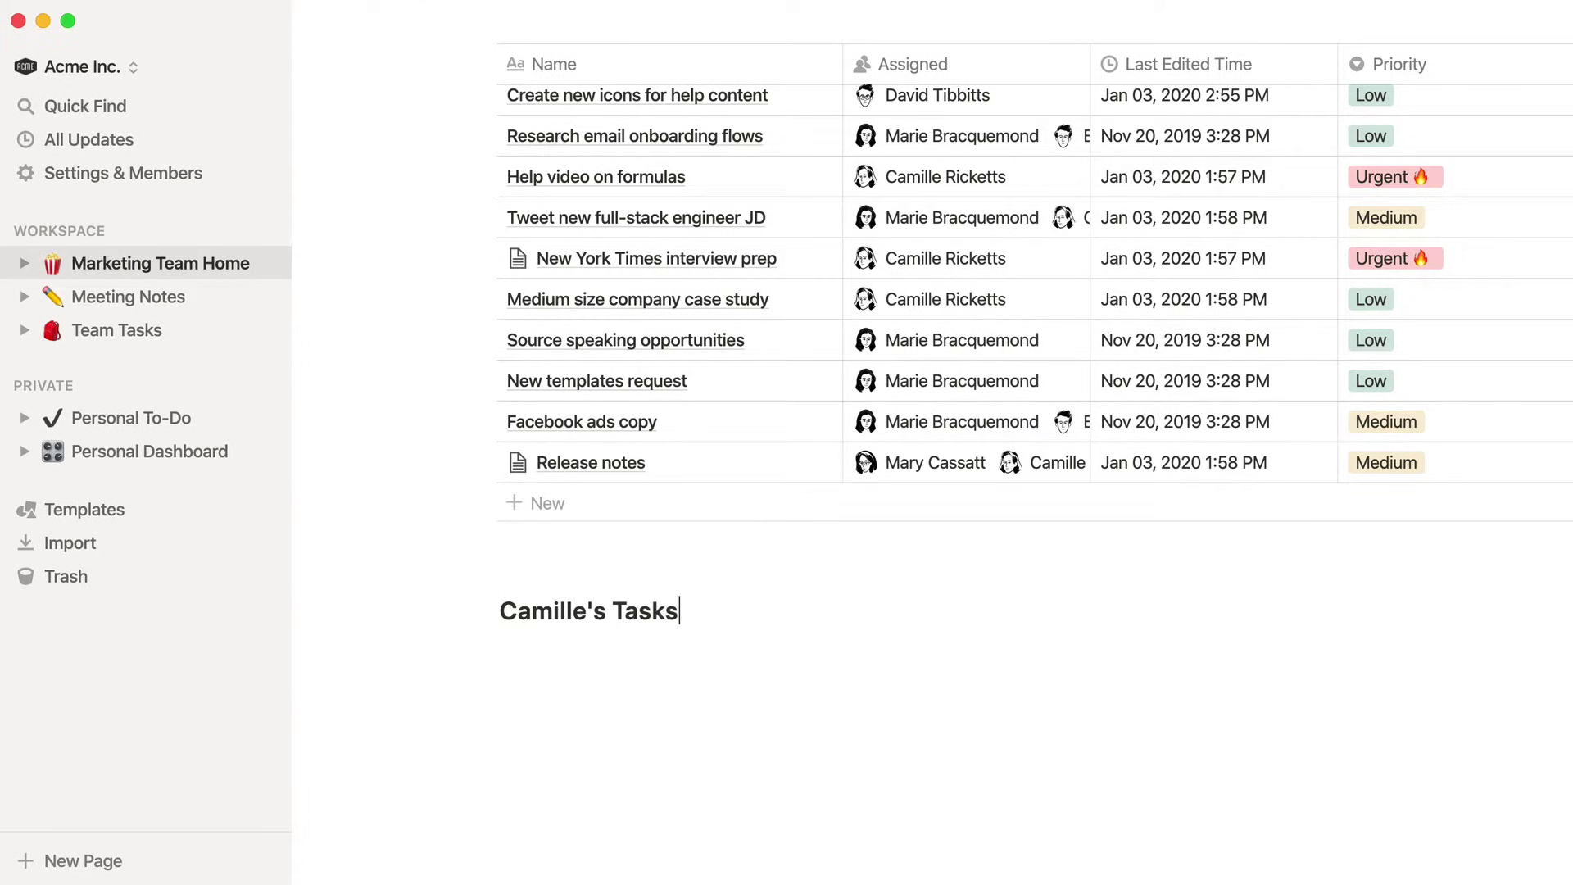
pyautogui.press('Return')
pyautogui.write('---')
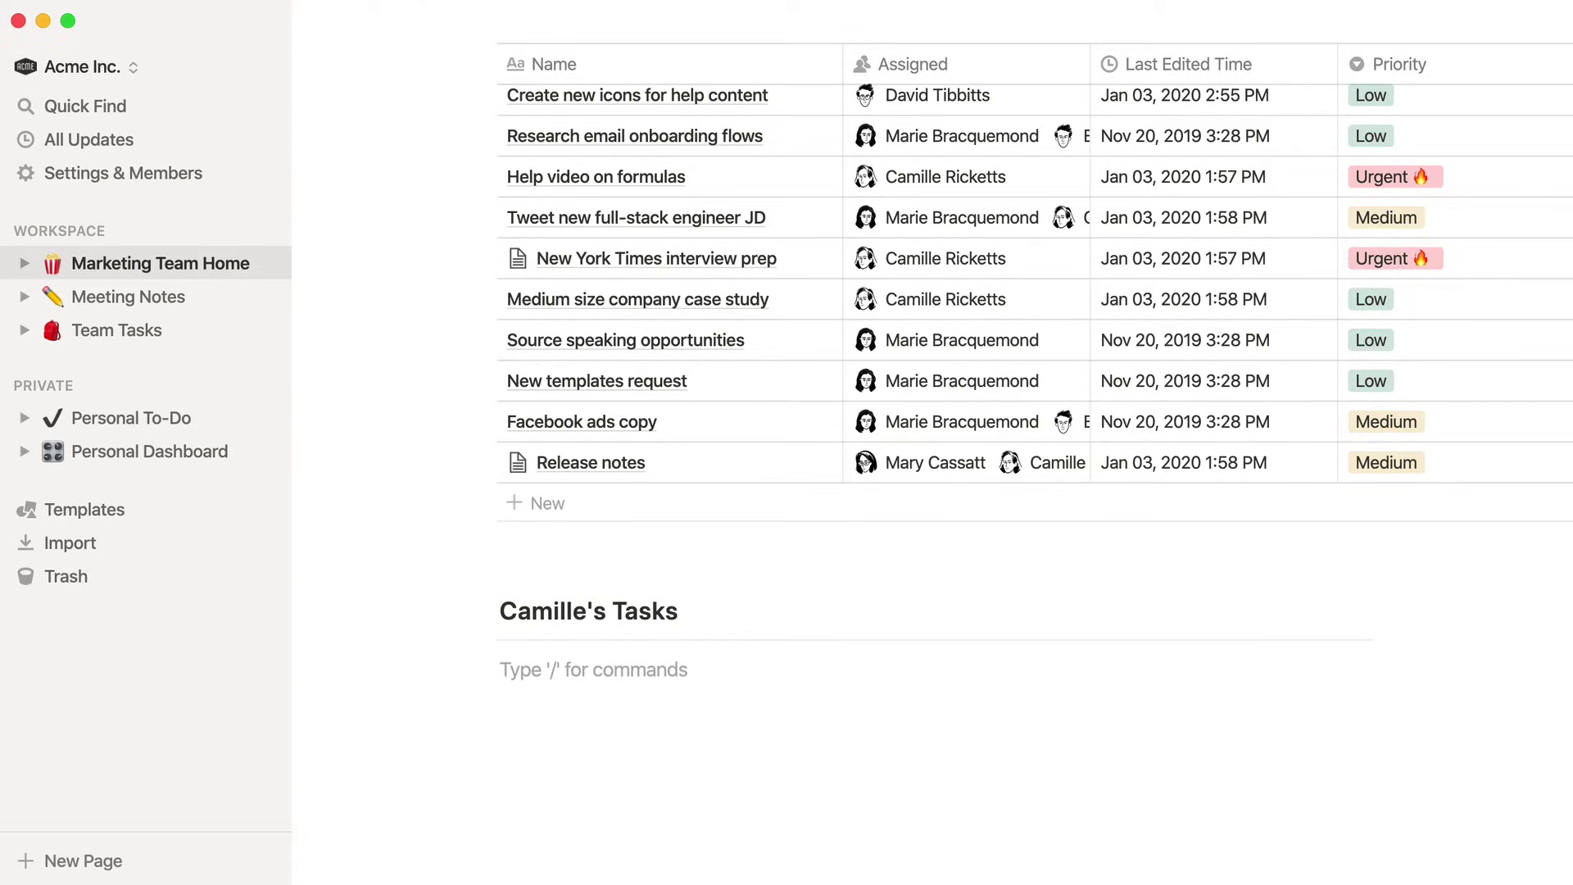
pyautogui.write('/linked')
pyautogui.press('Return')
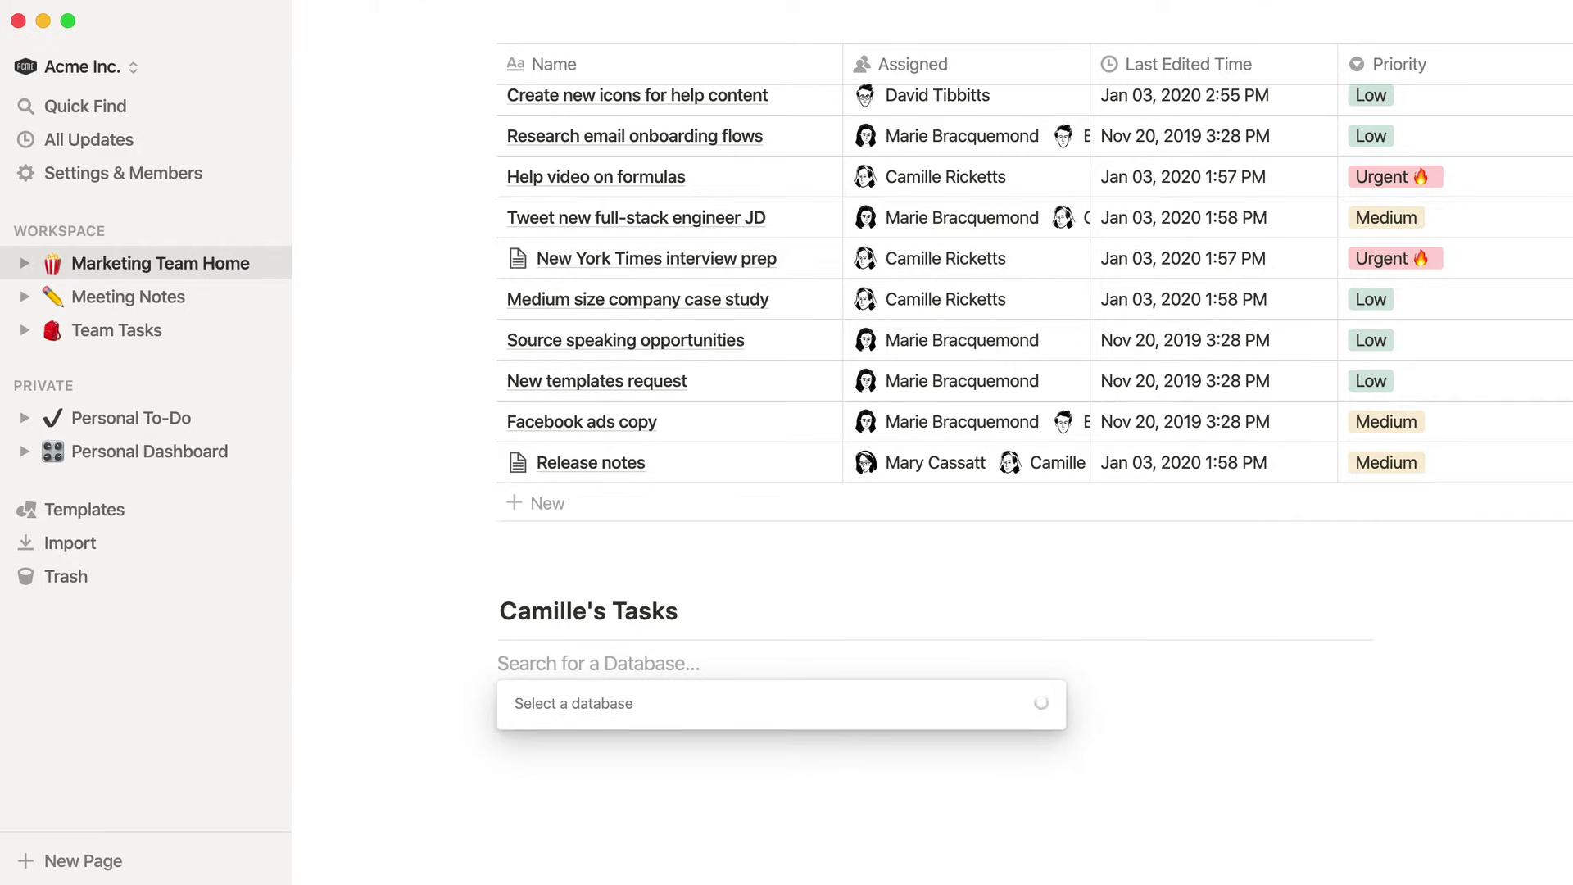
pyautogui.write('team tasks')
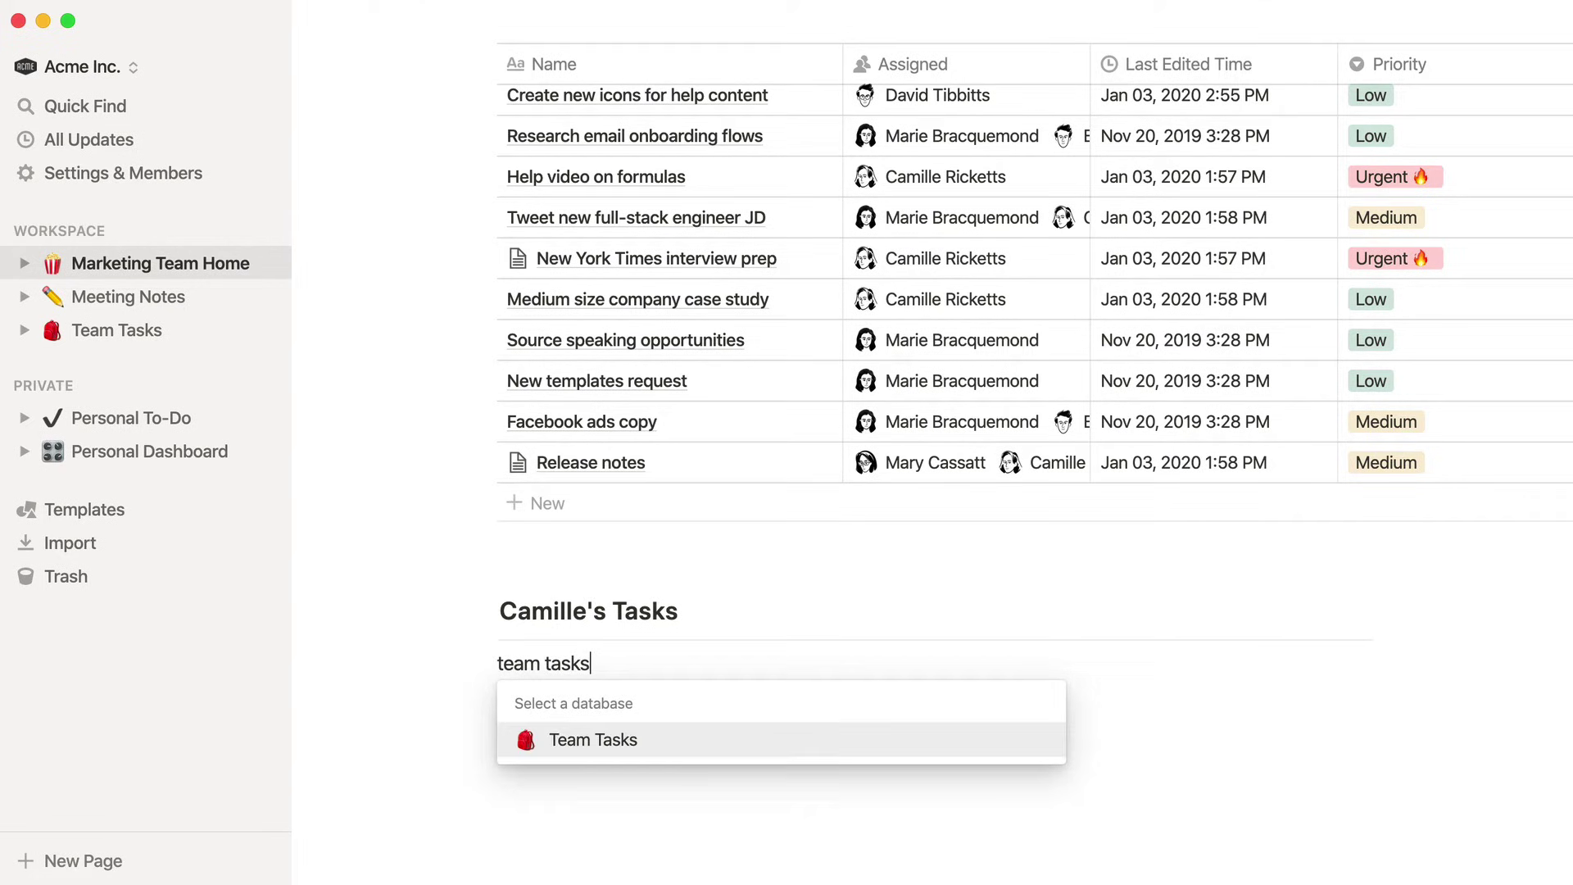
pyautogui.press('Return')
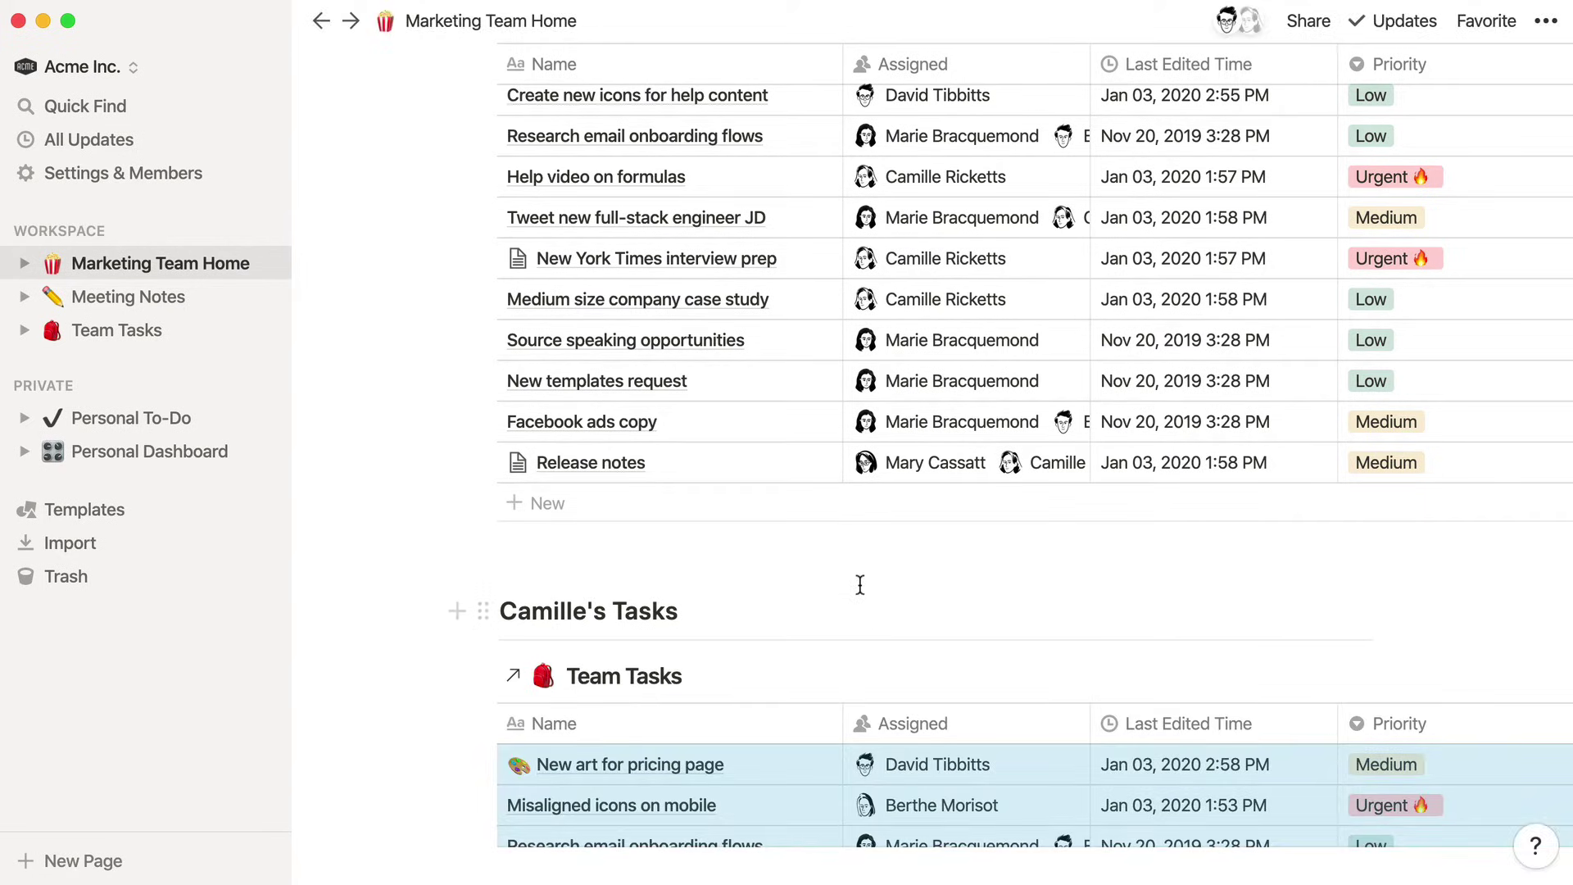
pyautogui.click(860, 601)
pyautogui.scroll(-5, 860, 602)
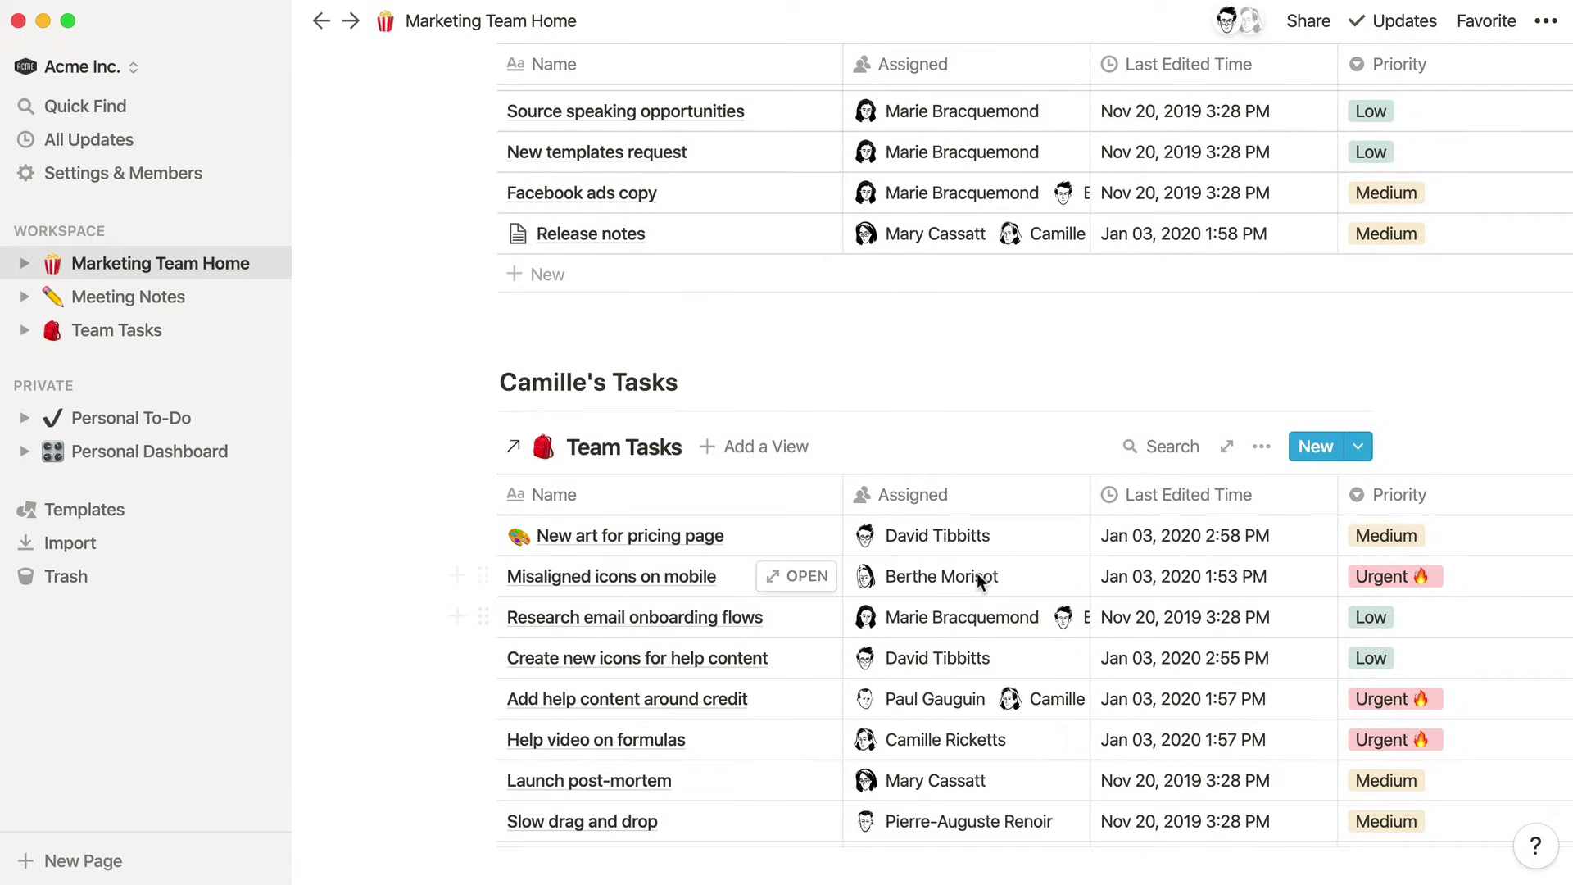
pyautogui.click(1263, 447)
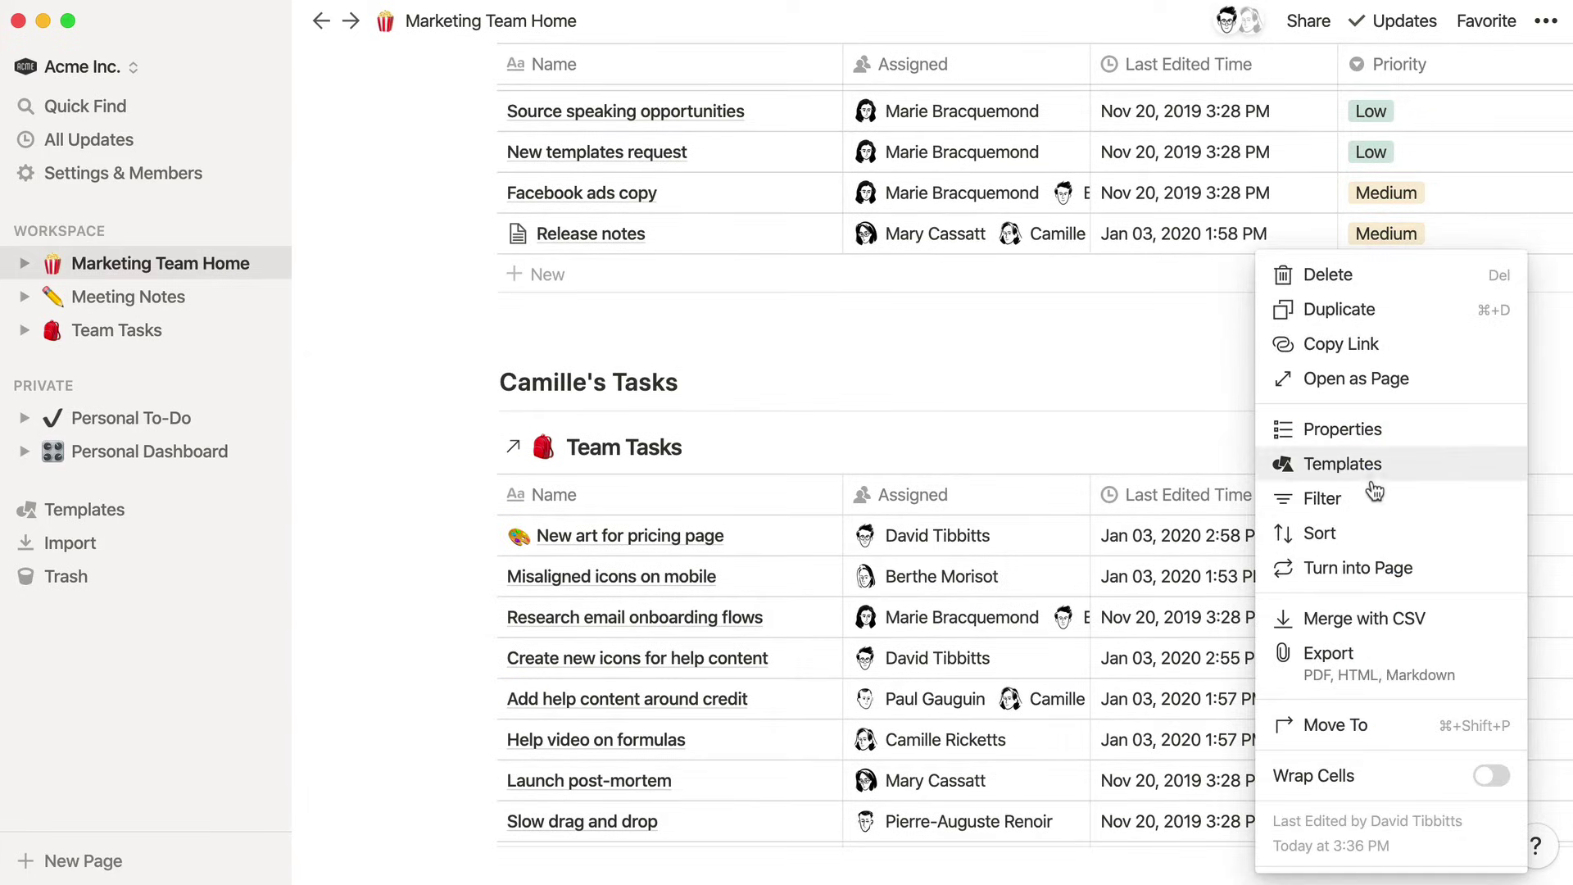
pyautogui.click(1322, 498)
pyautogui.click(953, 655)
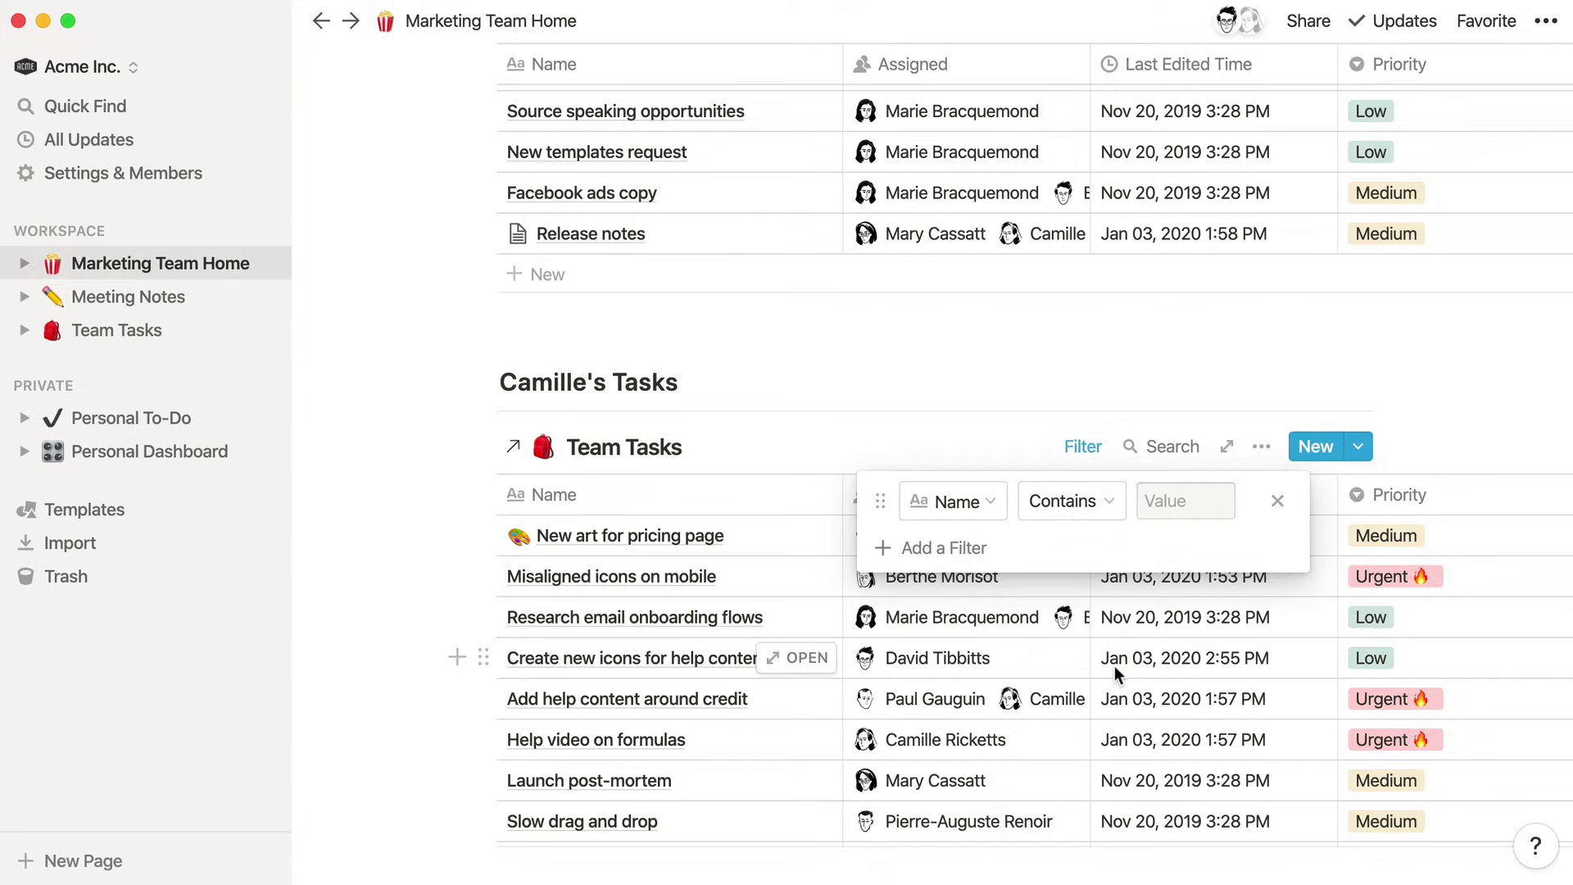
pyautogui.click(952, 500)
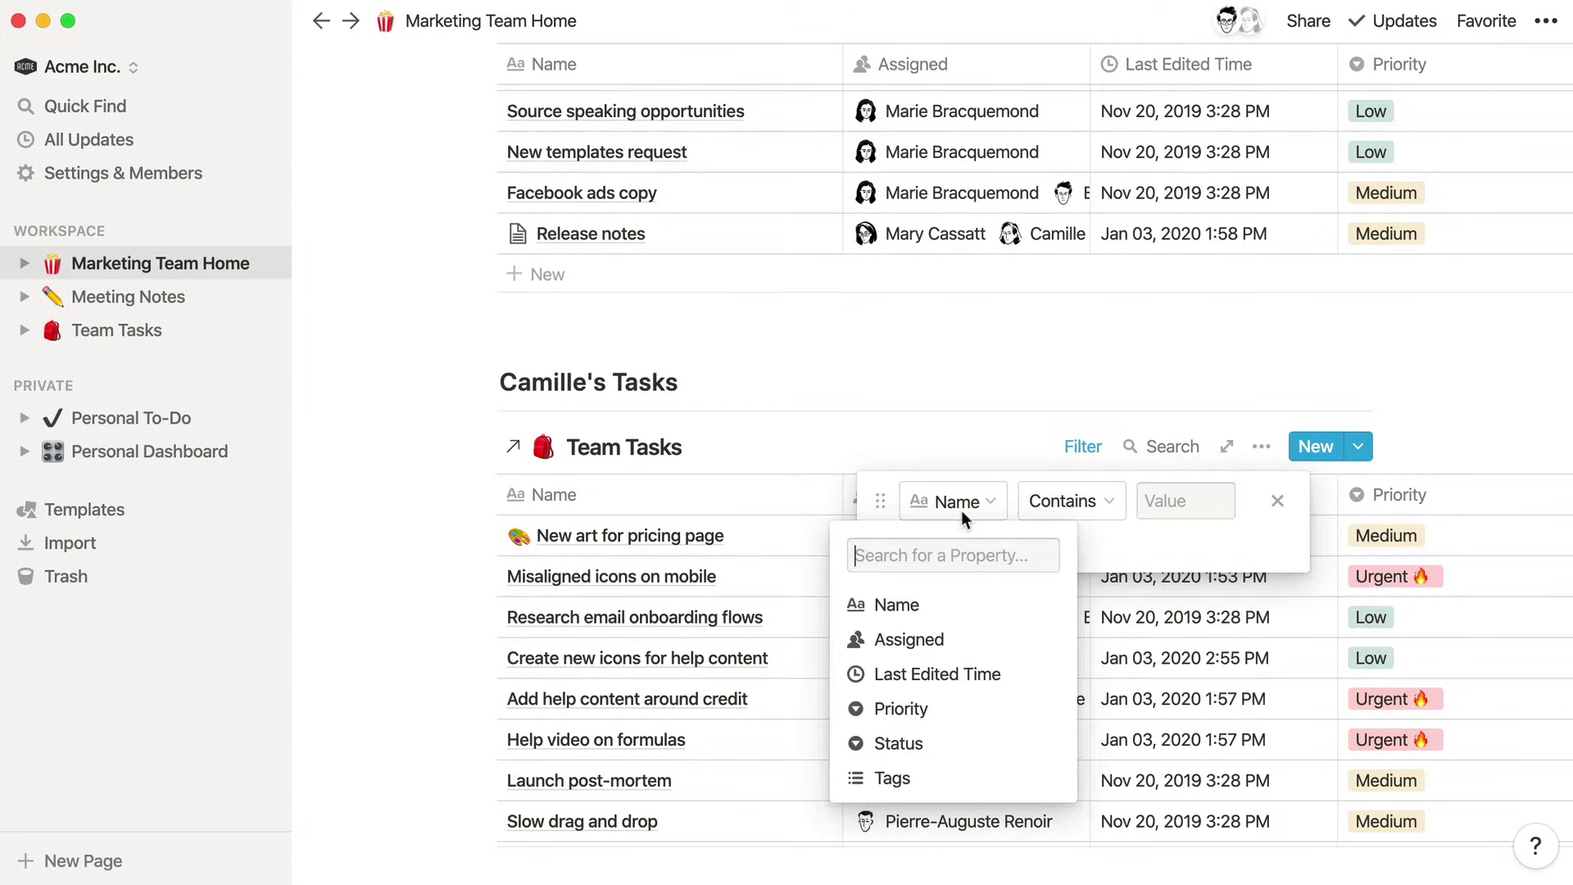
pyautogui.click(979, 644)
pyautogui.click(1199, 499)
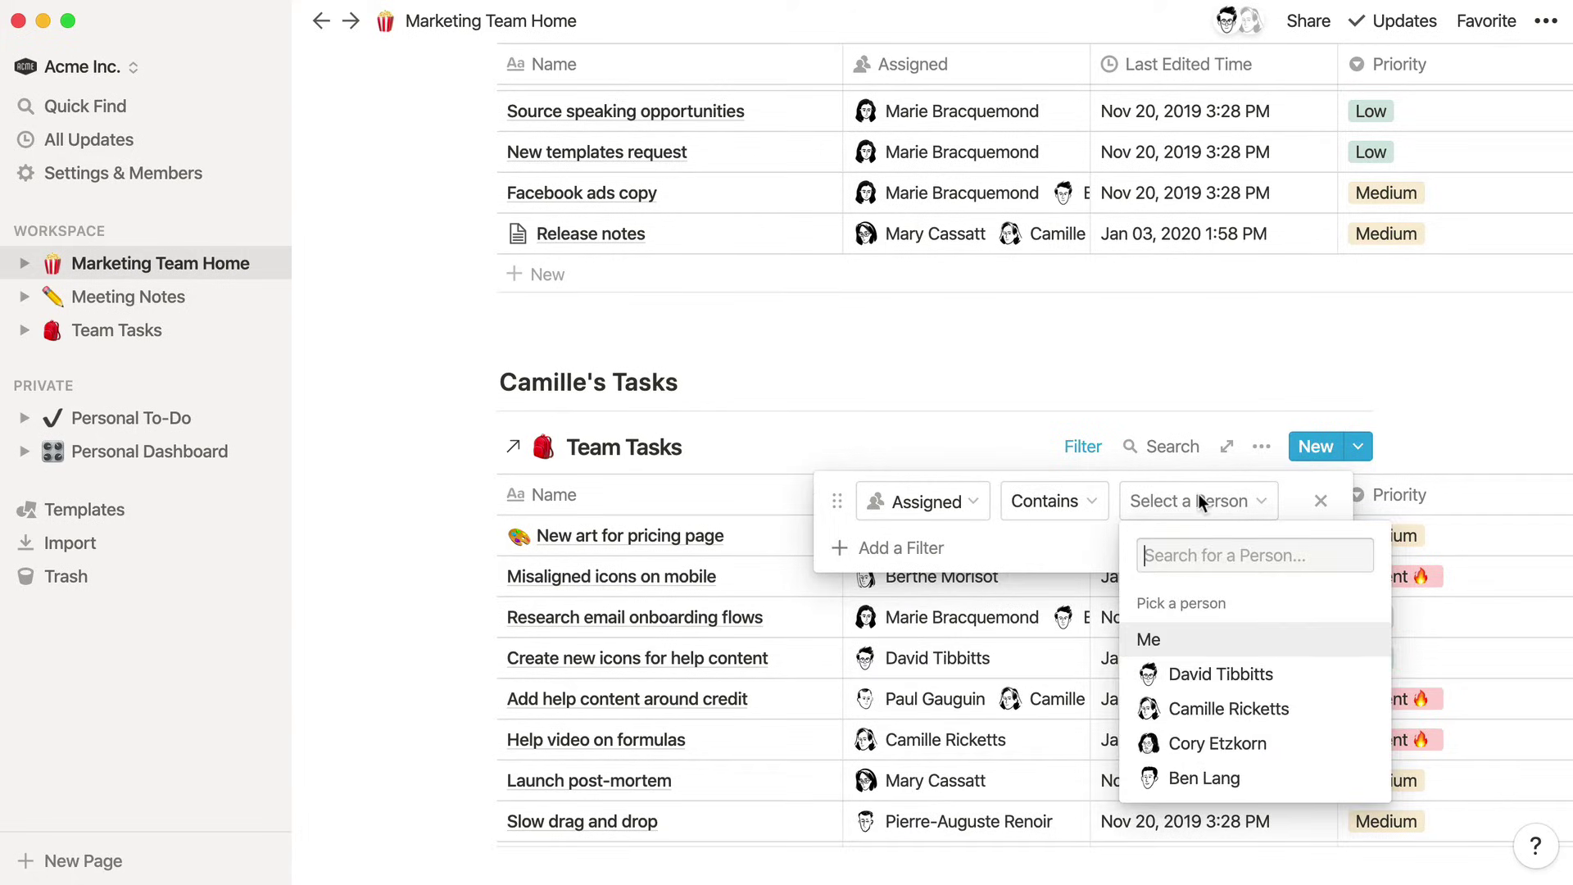
pyautogui.click(1228, 708)
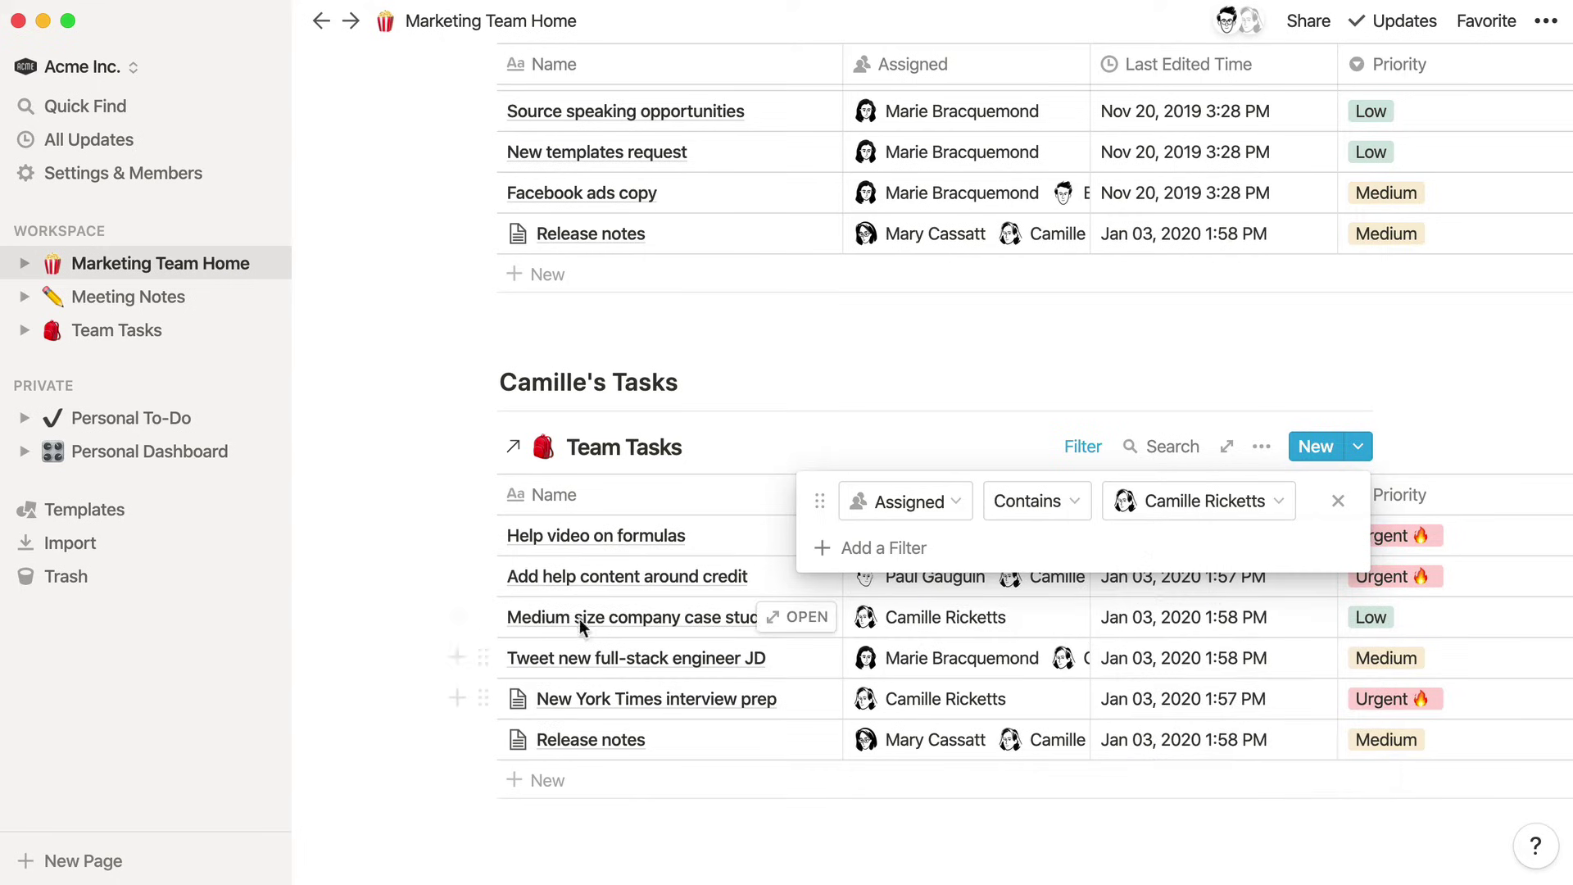
pyautogui.click(372, 557)
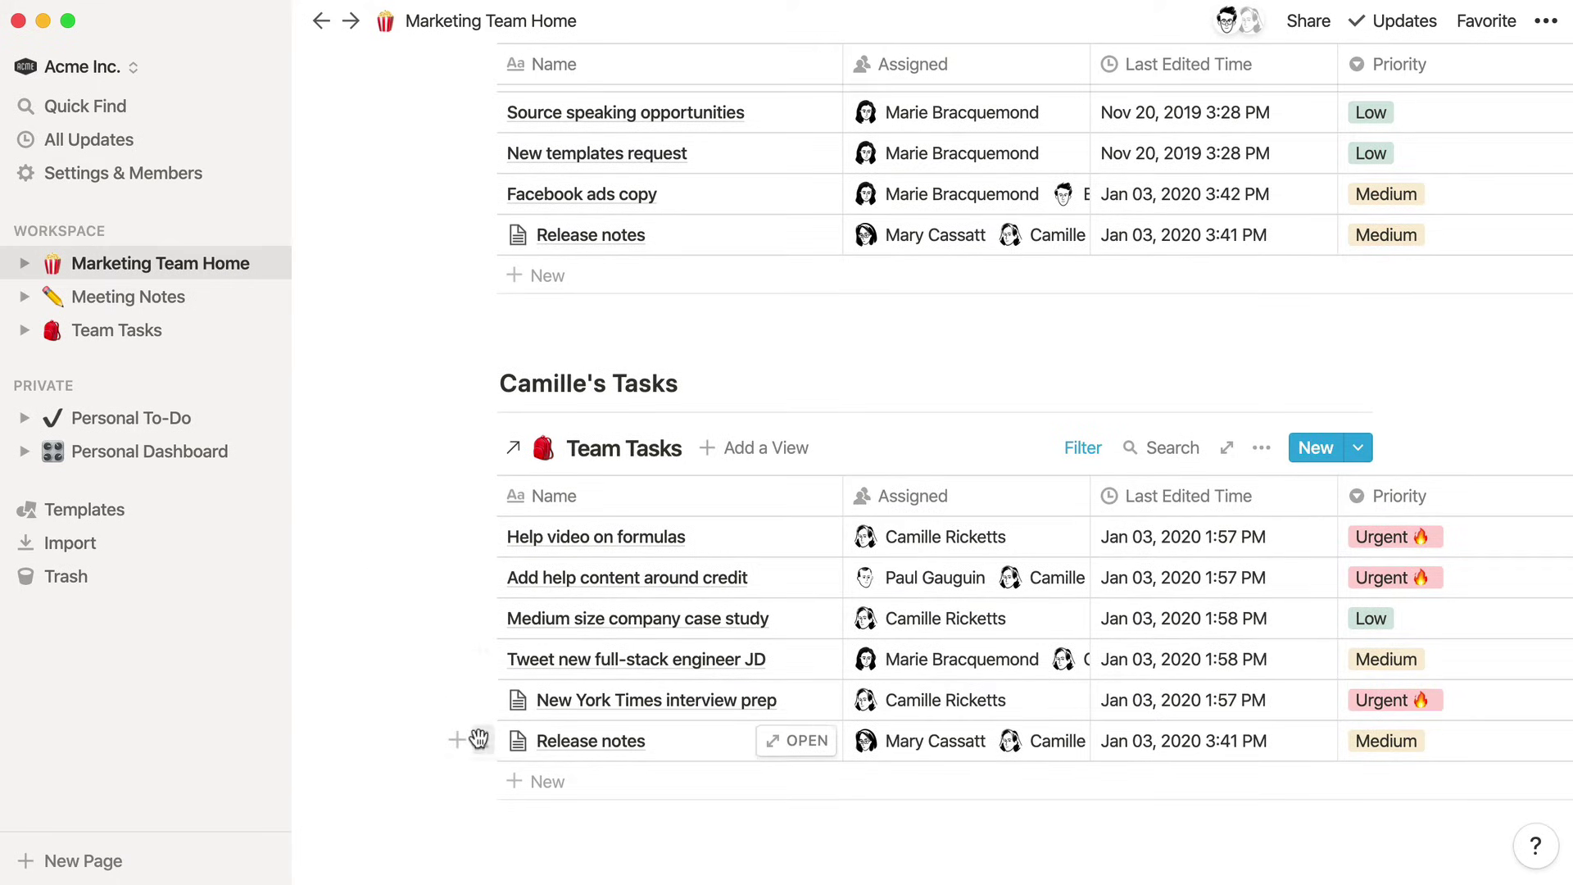
# - Delete the Release notes task and go to the Meeting Notes page
pyautogui.click(482, 741)
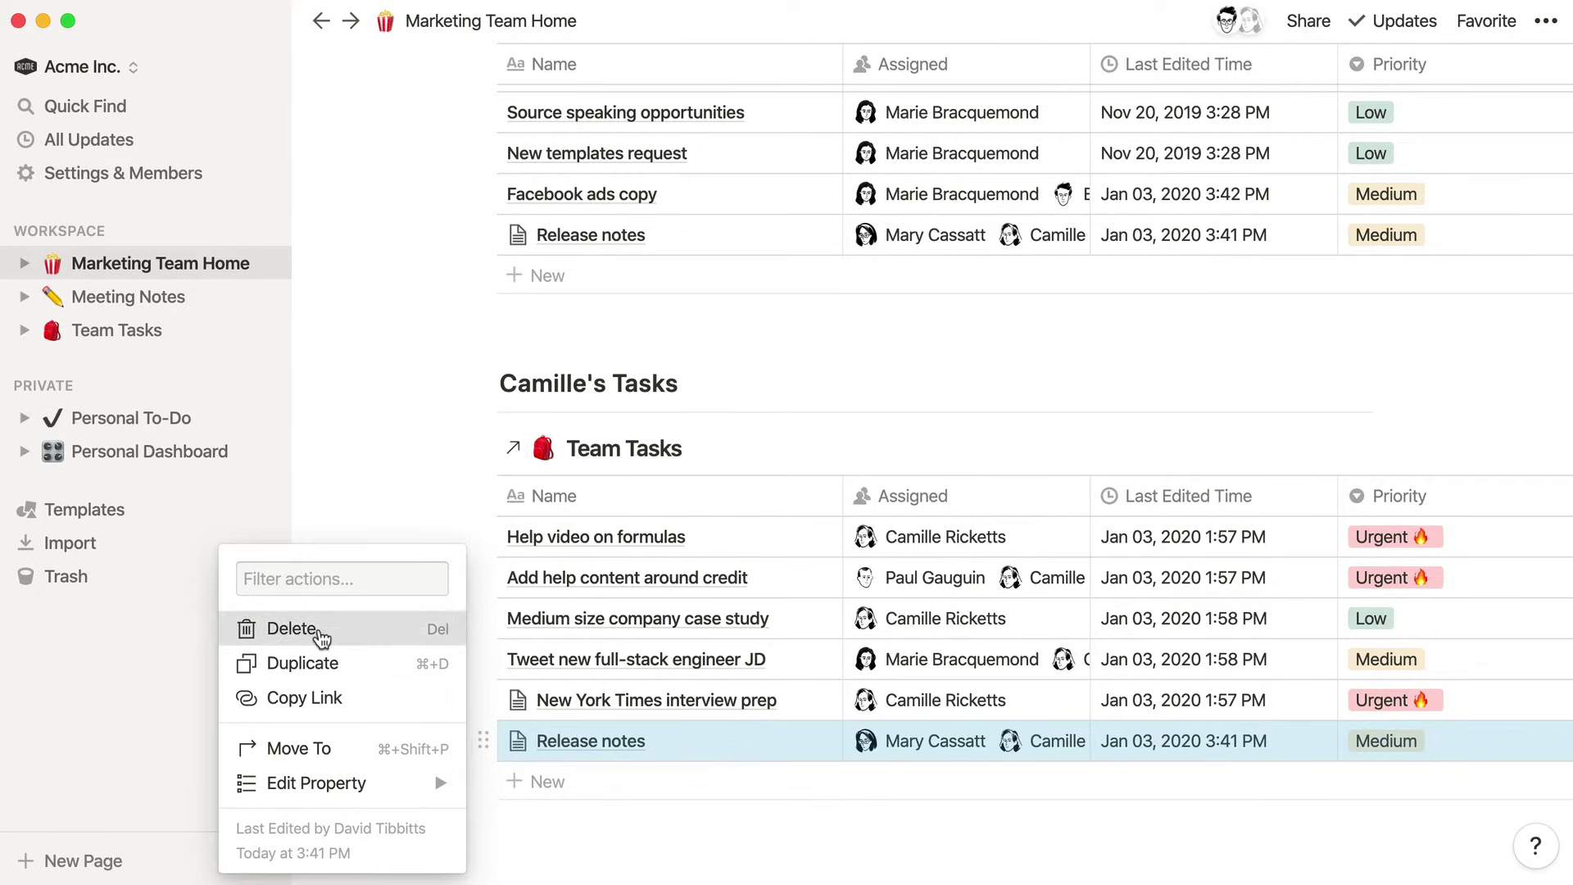
pyautogui.click(291, 628)
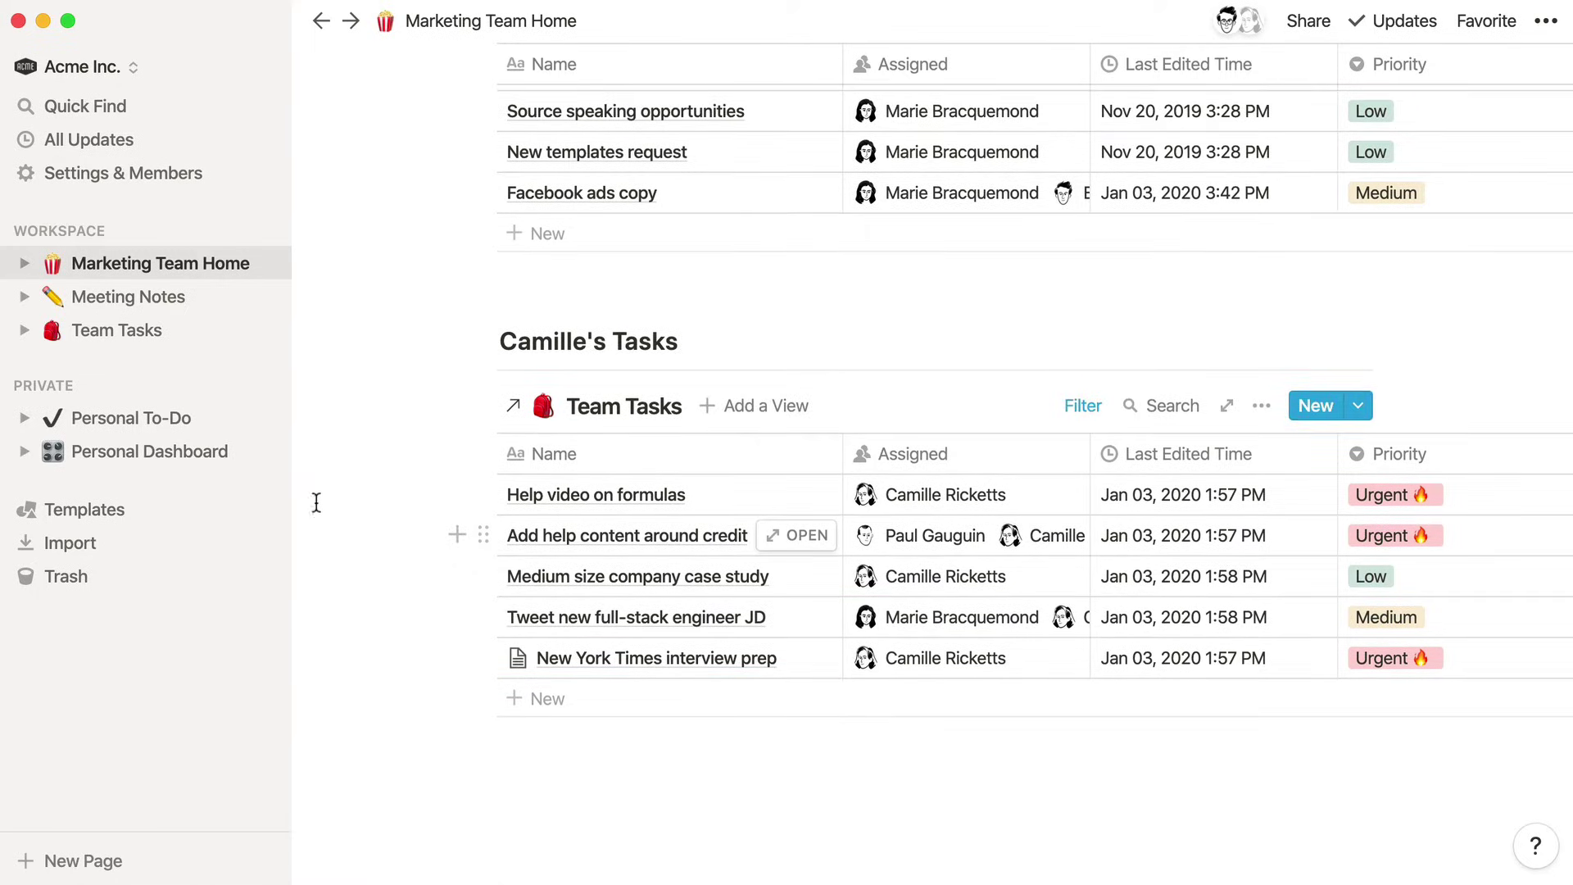
pyautogui.click(197, 295)
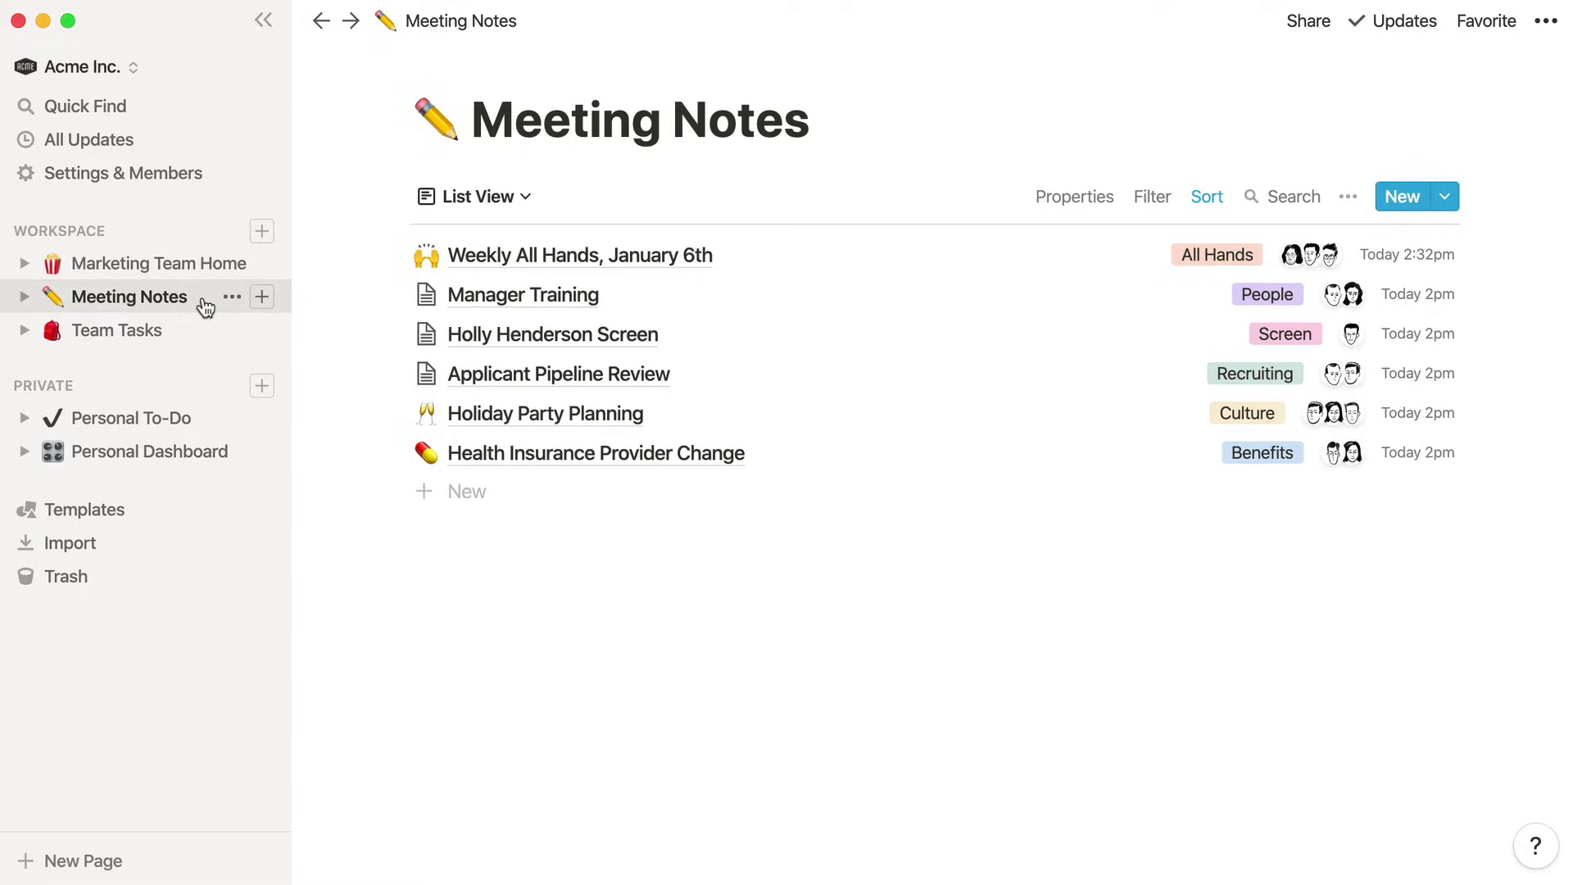
# - In Weekly All Hands, January 6th, link Team Tasks on a plain line below the urgent-tasks bullet
pyautogui.click(554, 255)
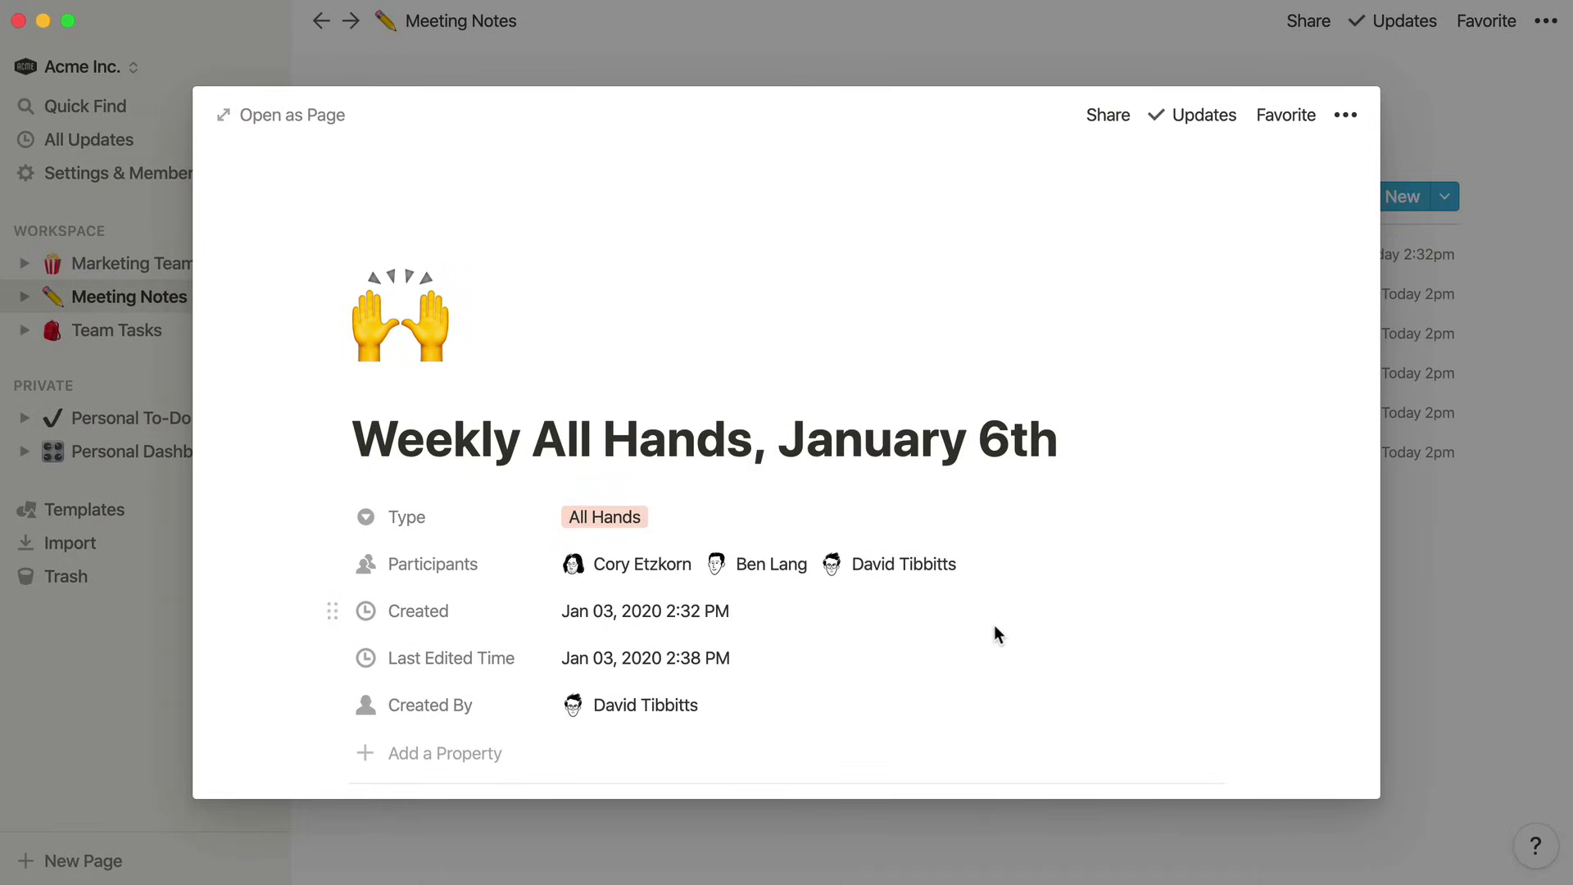
pyautogui.scroll(-5, 995, 625)
pyautogui.click(965, 641)
pyautogui.press('Return')
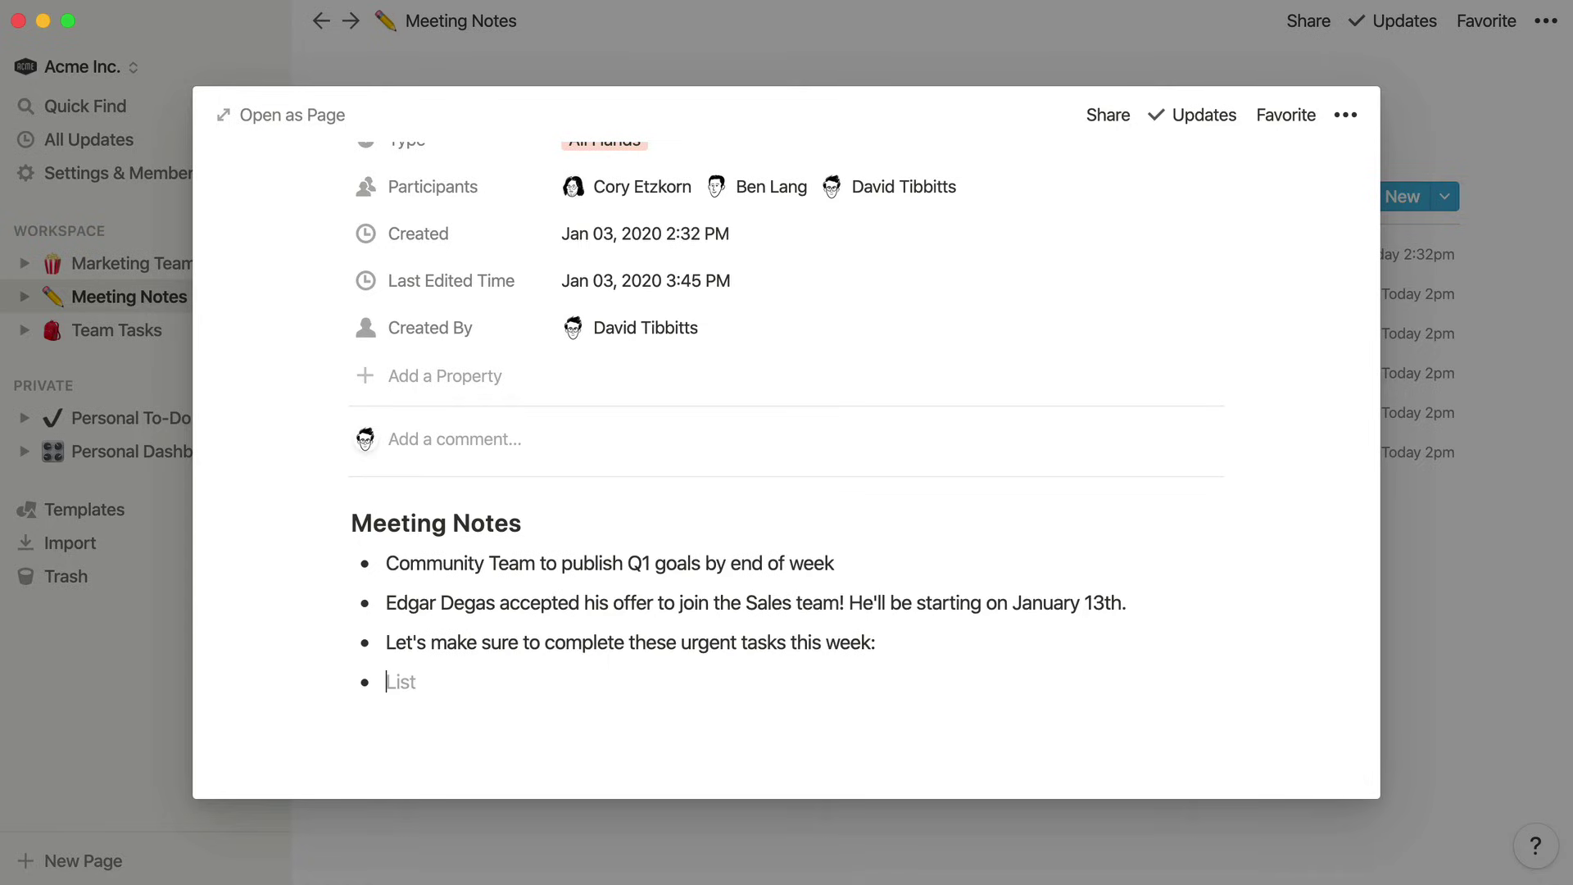
pyautogui.press('BackSpace')
pyautogui.write('/linked')
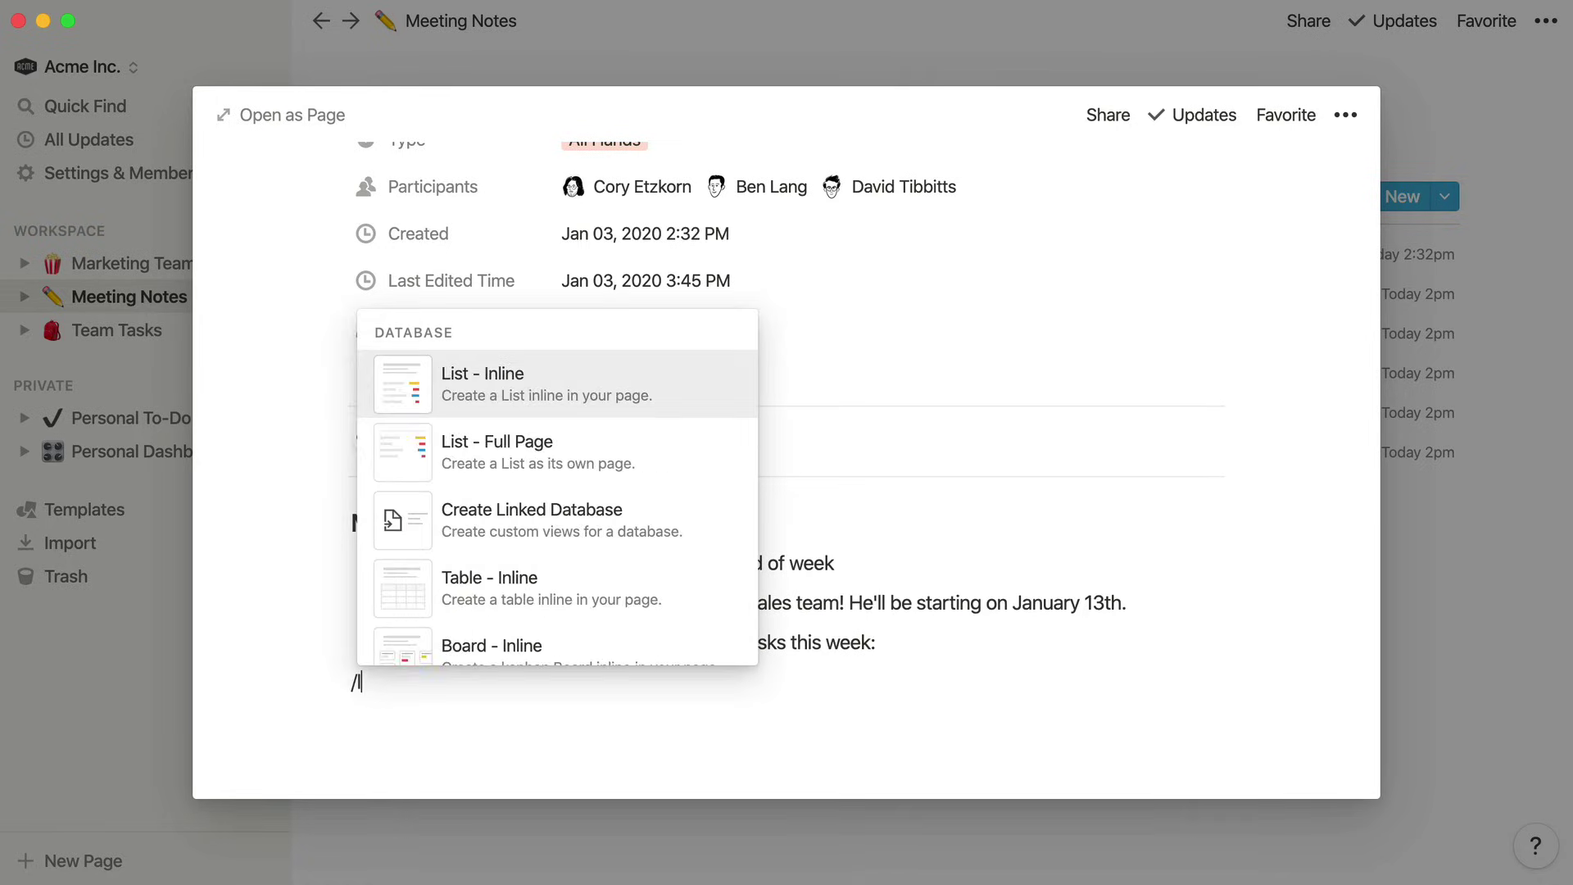
pyautogui.press('Return')
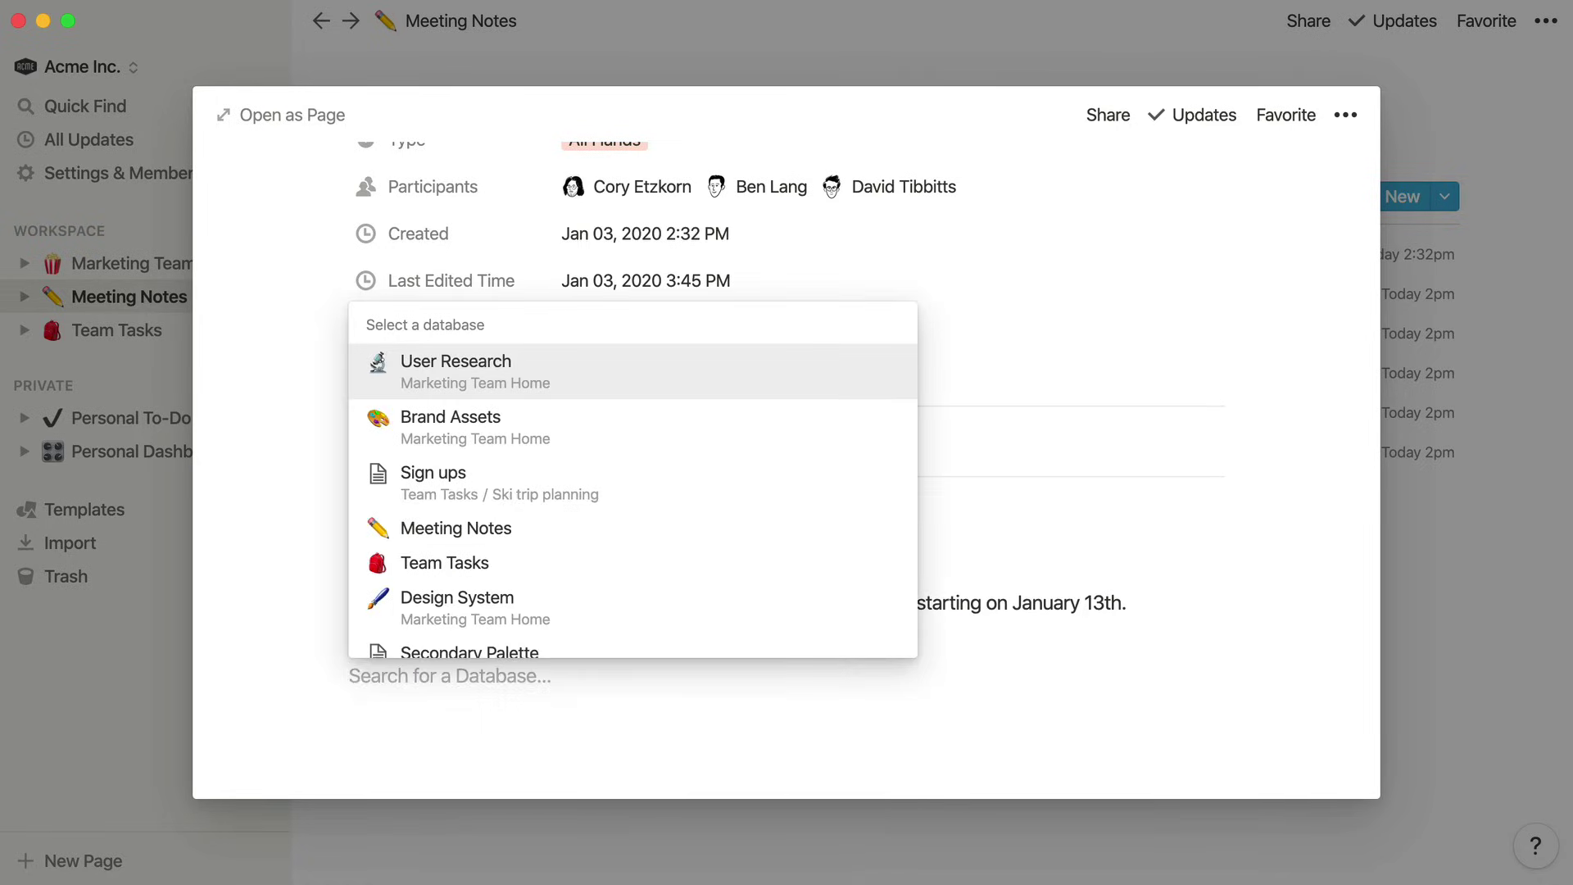
pyautogui.write('team tasks')
pyautogui.press('Return')
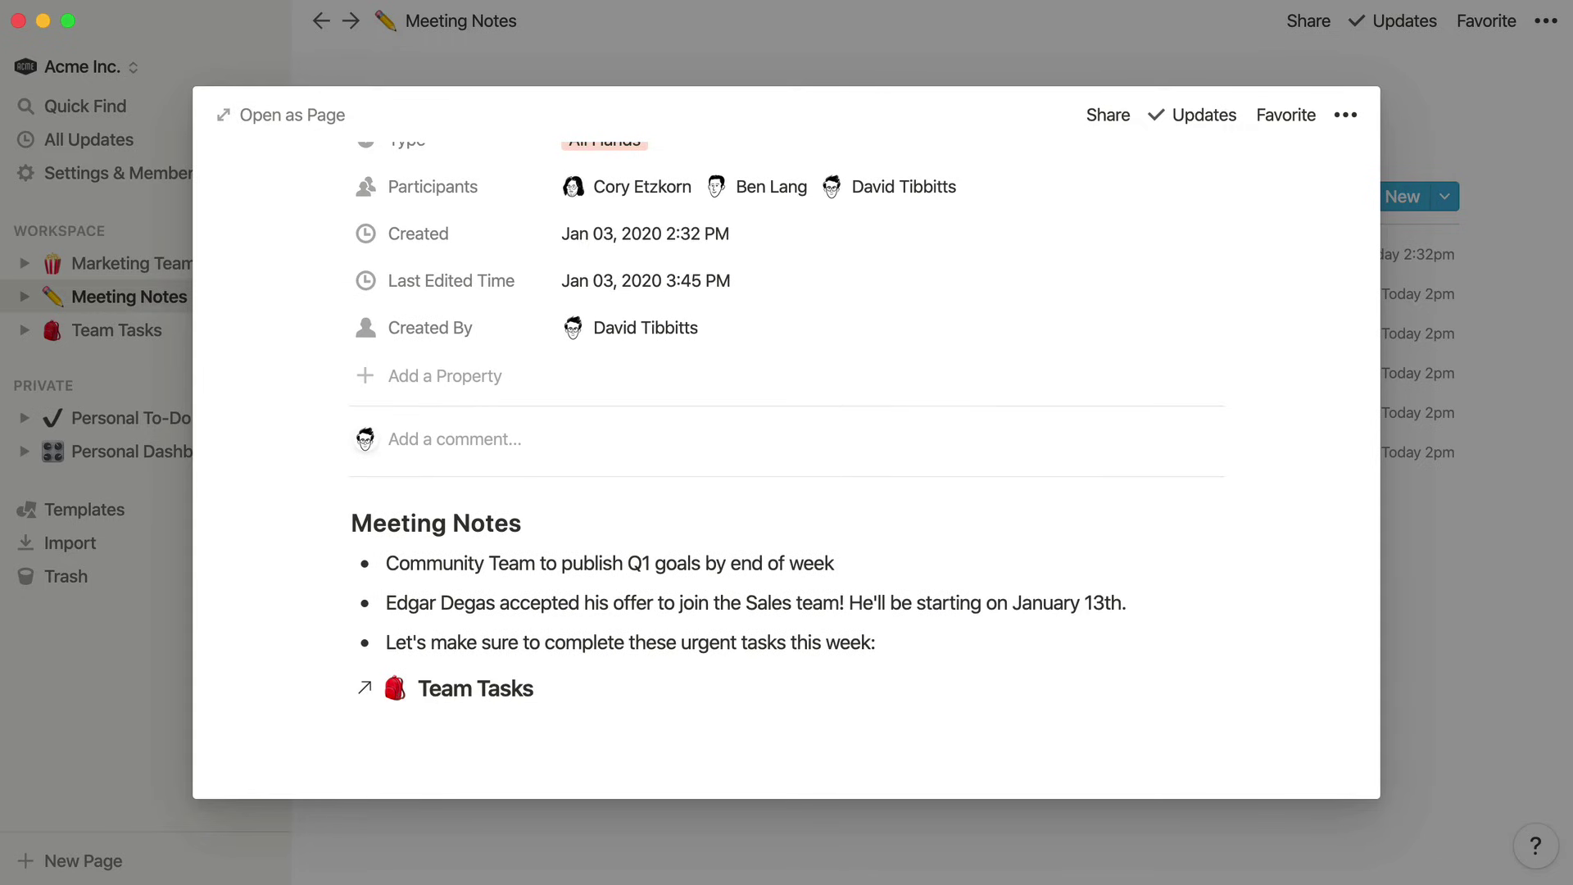
pyautogui.scroll(-5, 1014, 631)
pyautogui.scroll(-3, 1014, 492)
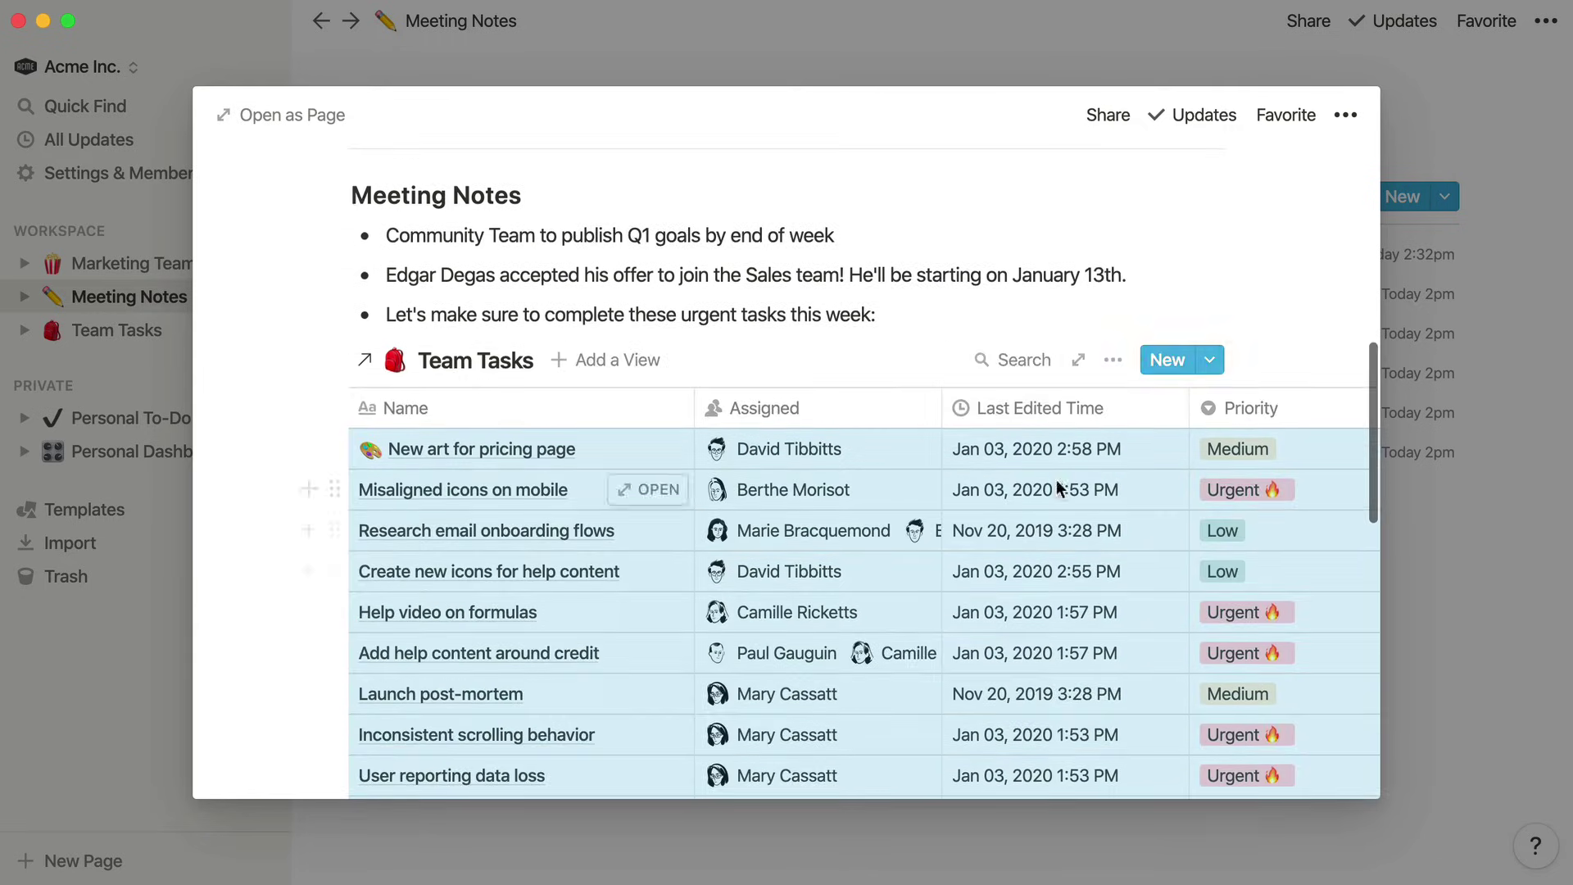
# - Filter the meeting note's Team Tasks table to Priority is Urgent
pyautogui.click(1111, 360)
pyautogui.click(1168, 499)
pyautogui.click(811, 570)
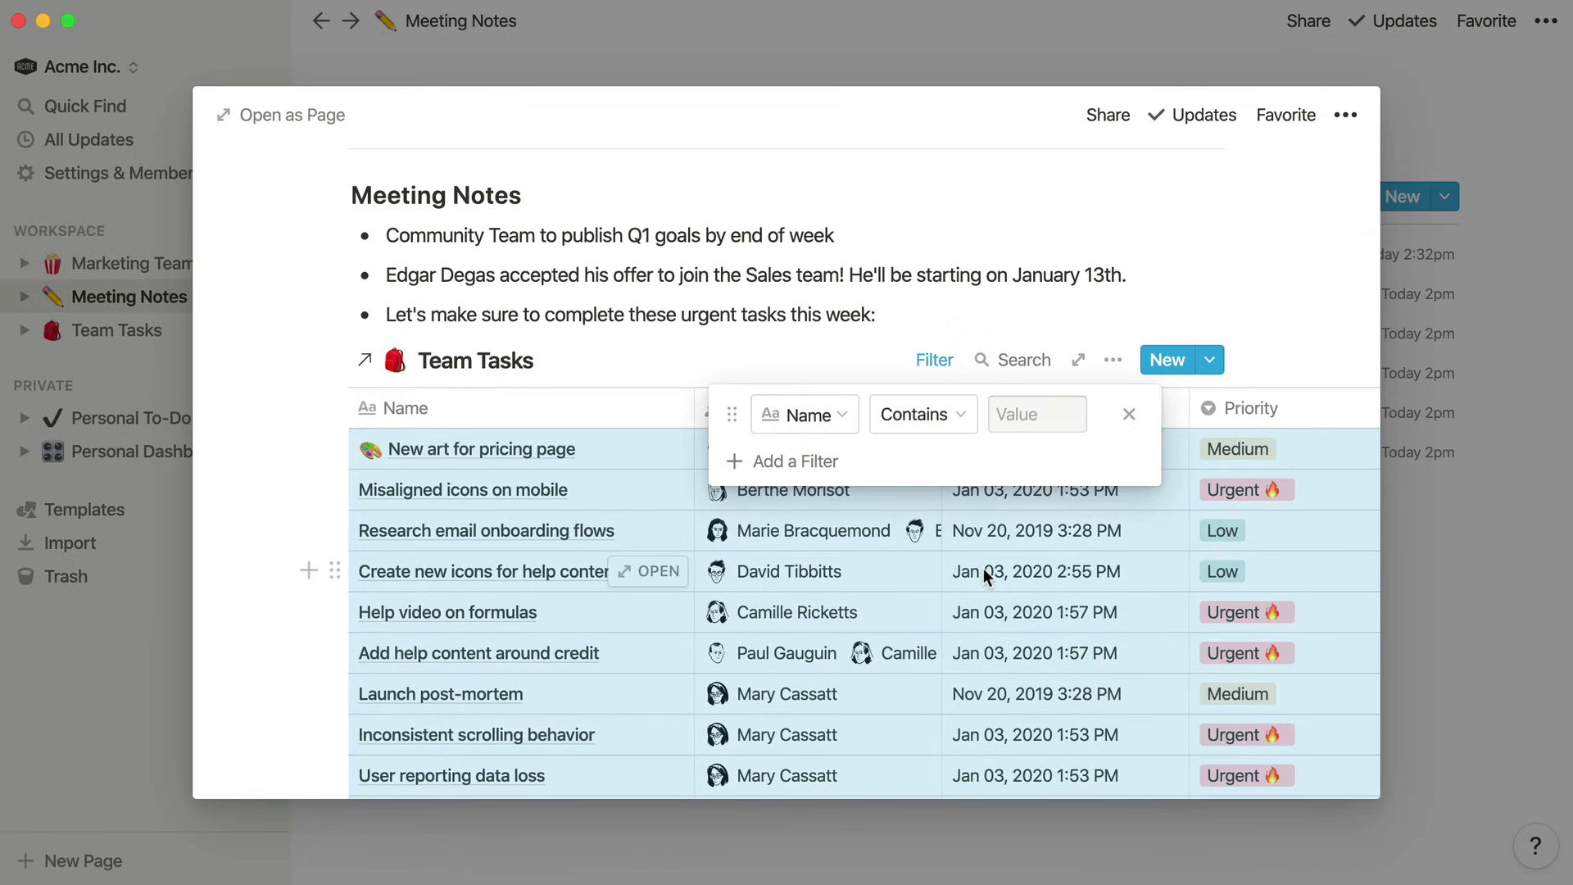
pyautogui.click(806, 414)
pyautogui.click(799, 621)
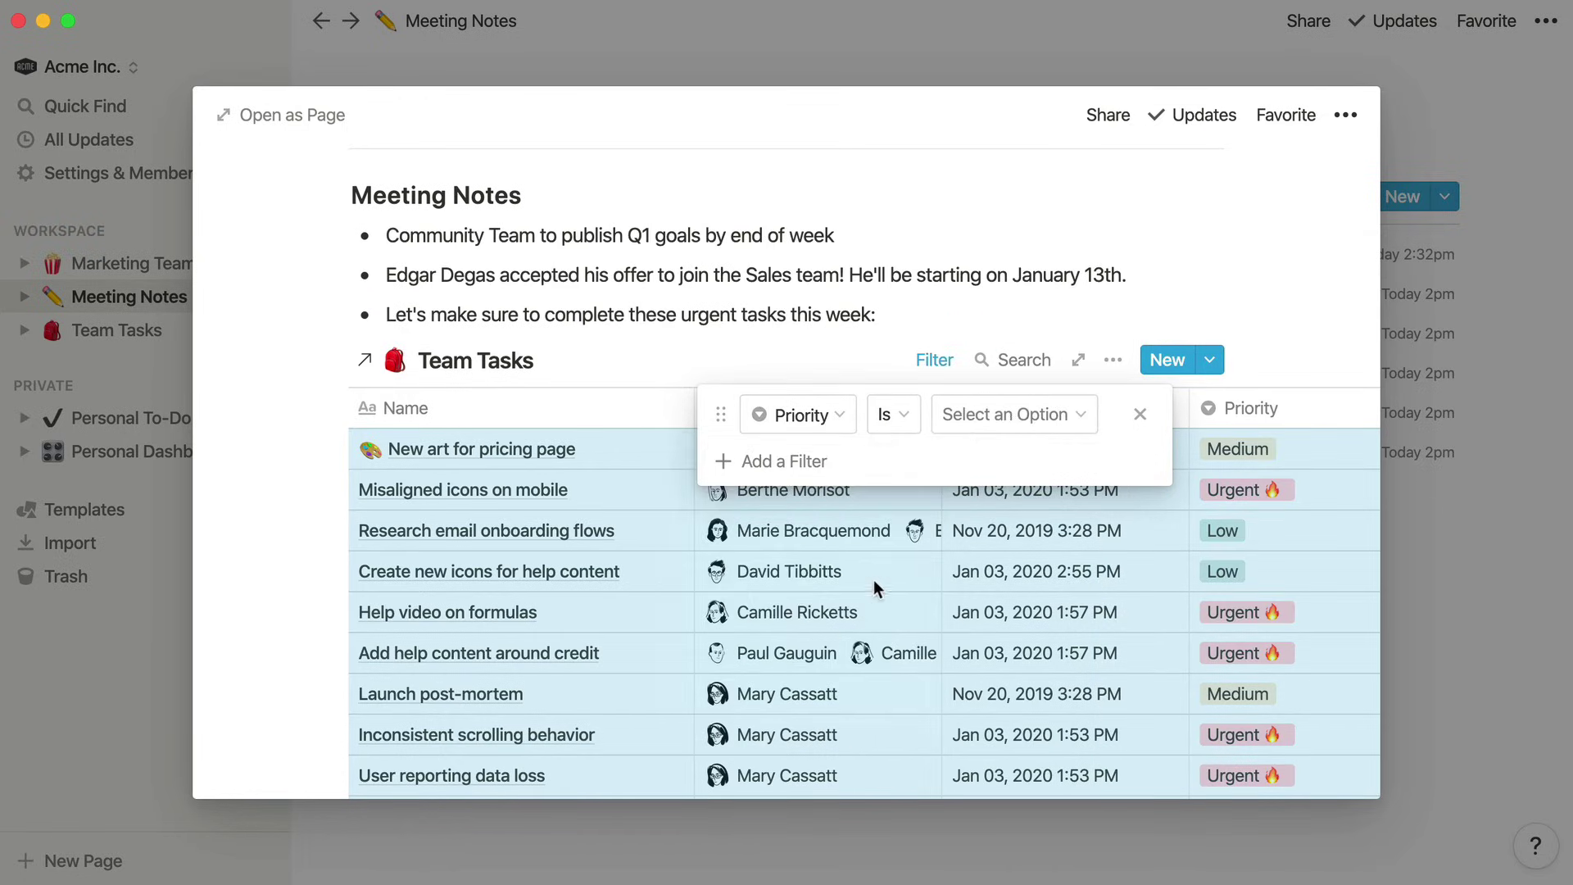
pyautogui.click(1013, 414)
pyautogui.click(984, 625)
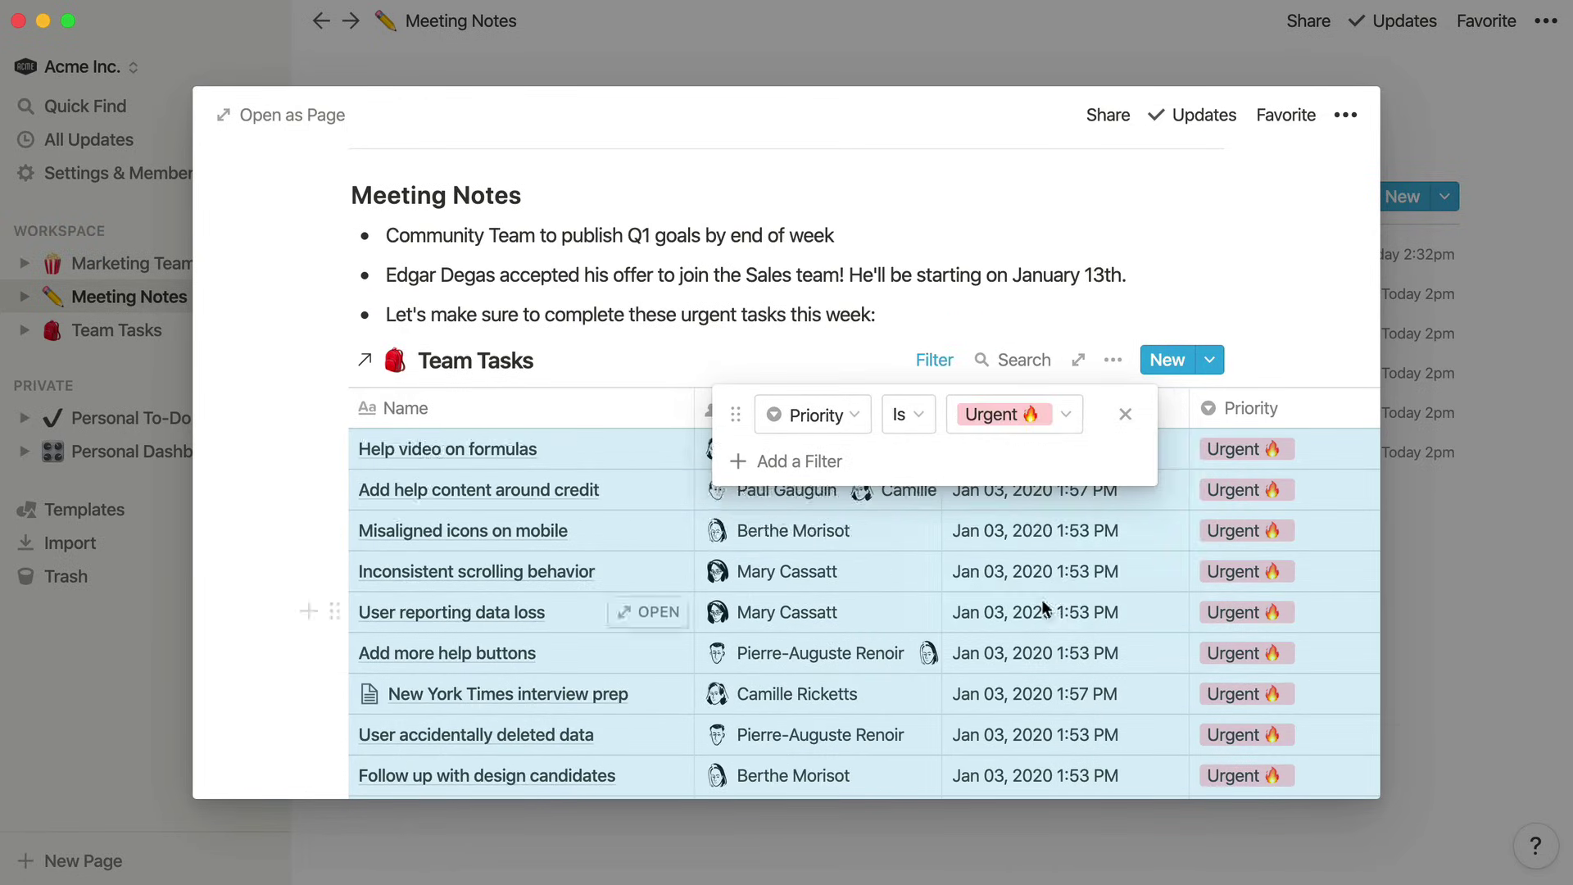
pyautogui.click(959, 287)
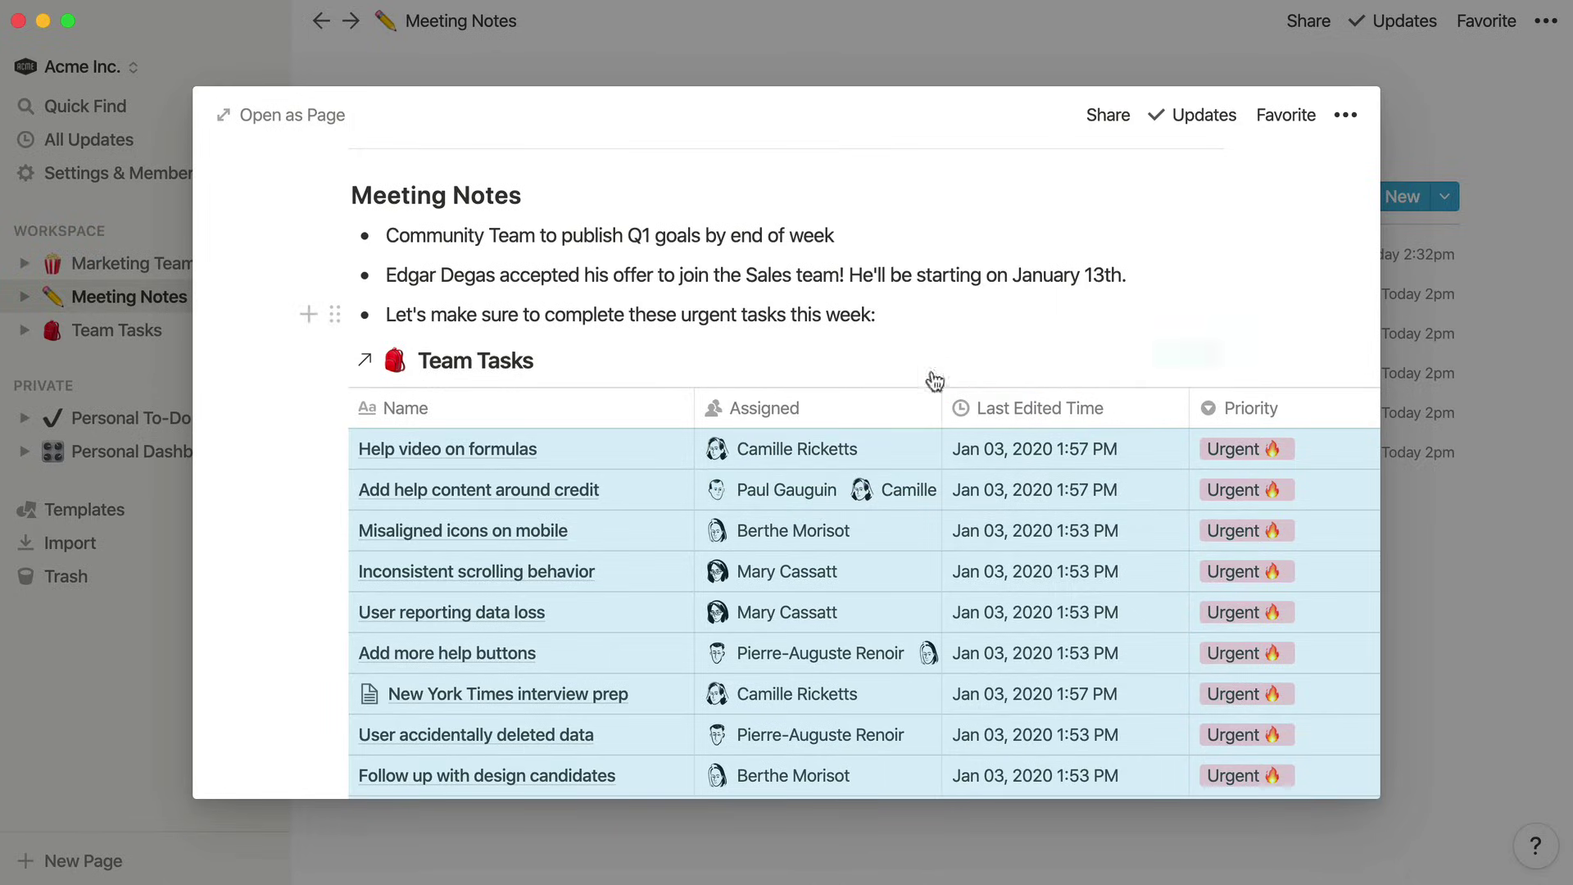
# - Close the meeting notes and link Personal To-Do below Team Tasks on Personal Dashboard
pyautogui.click(125, 613)
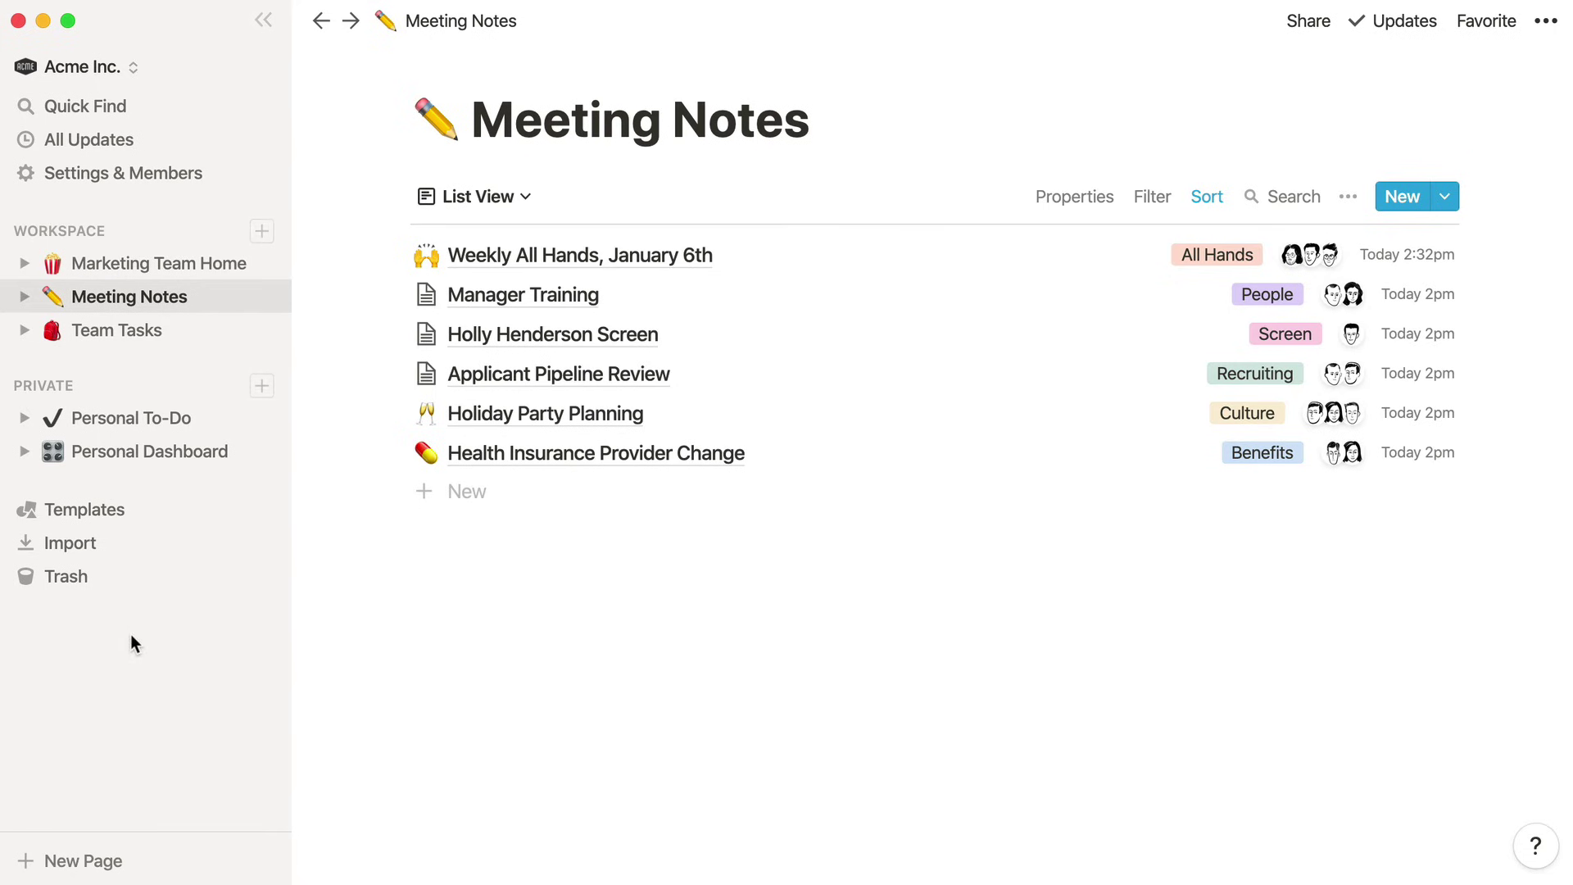
pyautogui.click(150, 450)
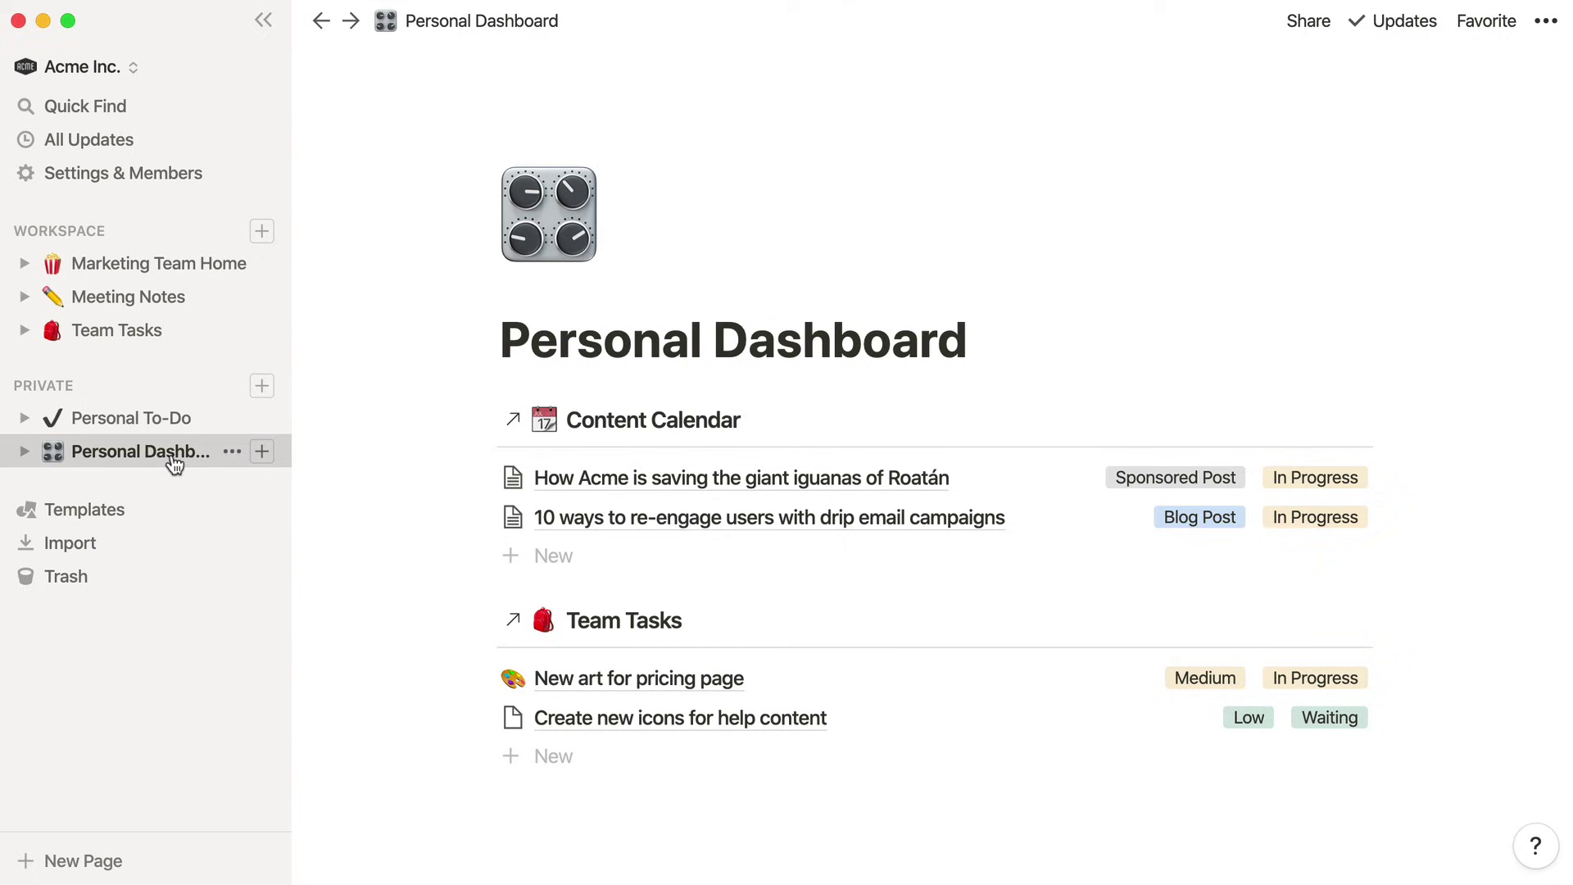
pyautogui.scroll(-3, 410, 604)
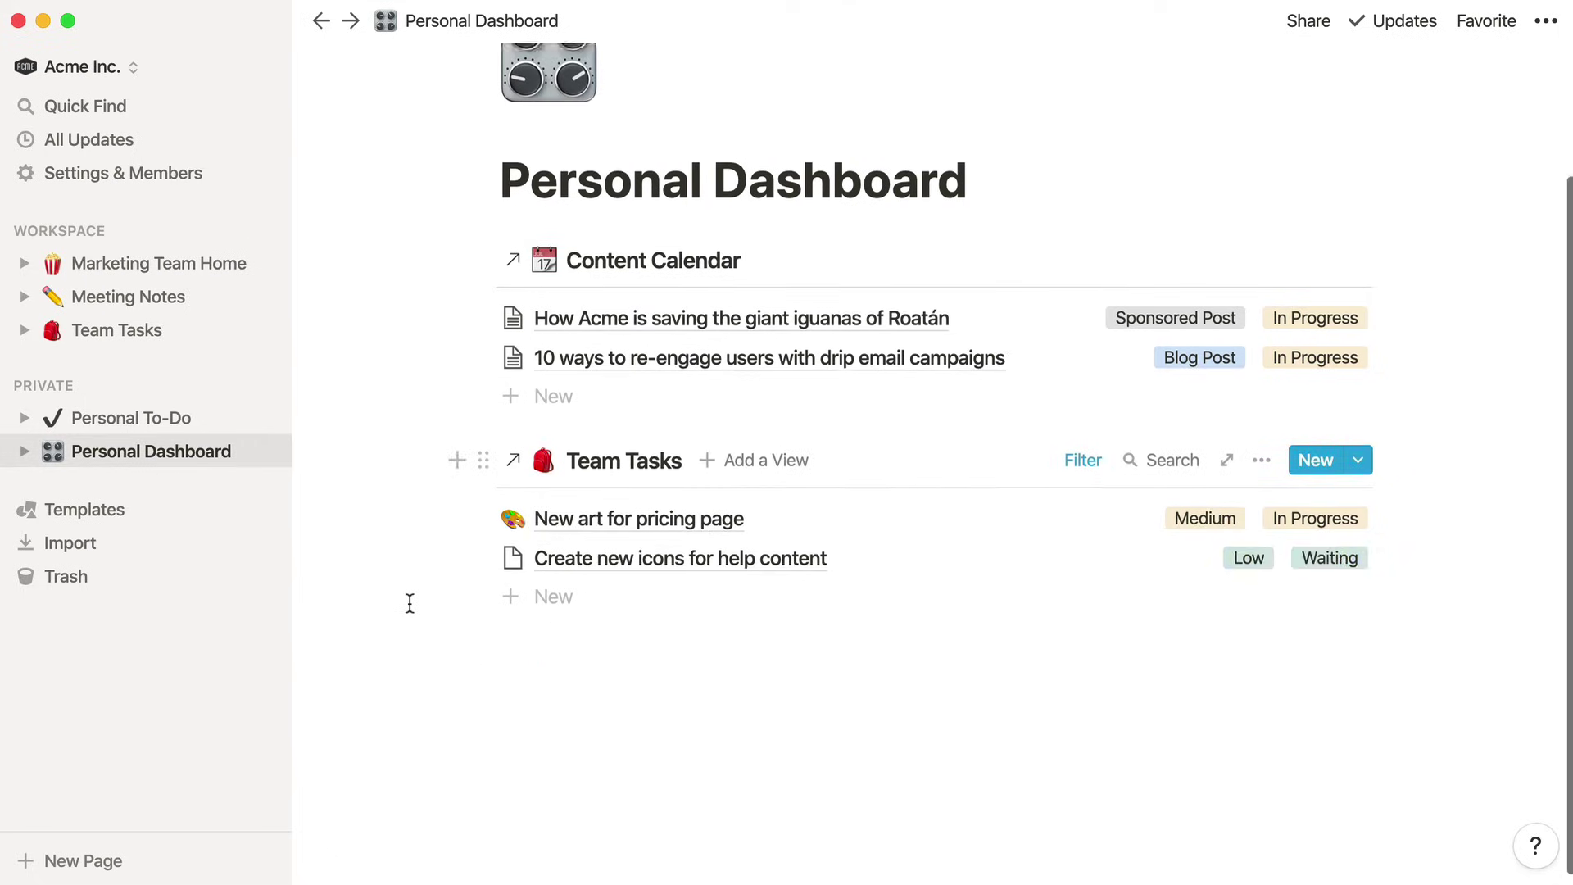
pyautogui.click(603, 656)
pyautogui.write('/linked')
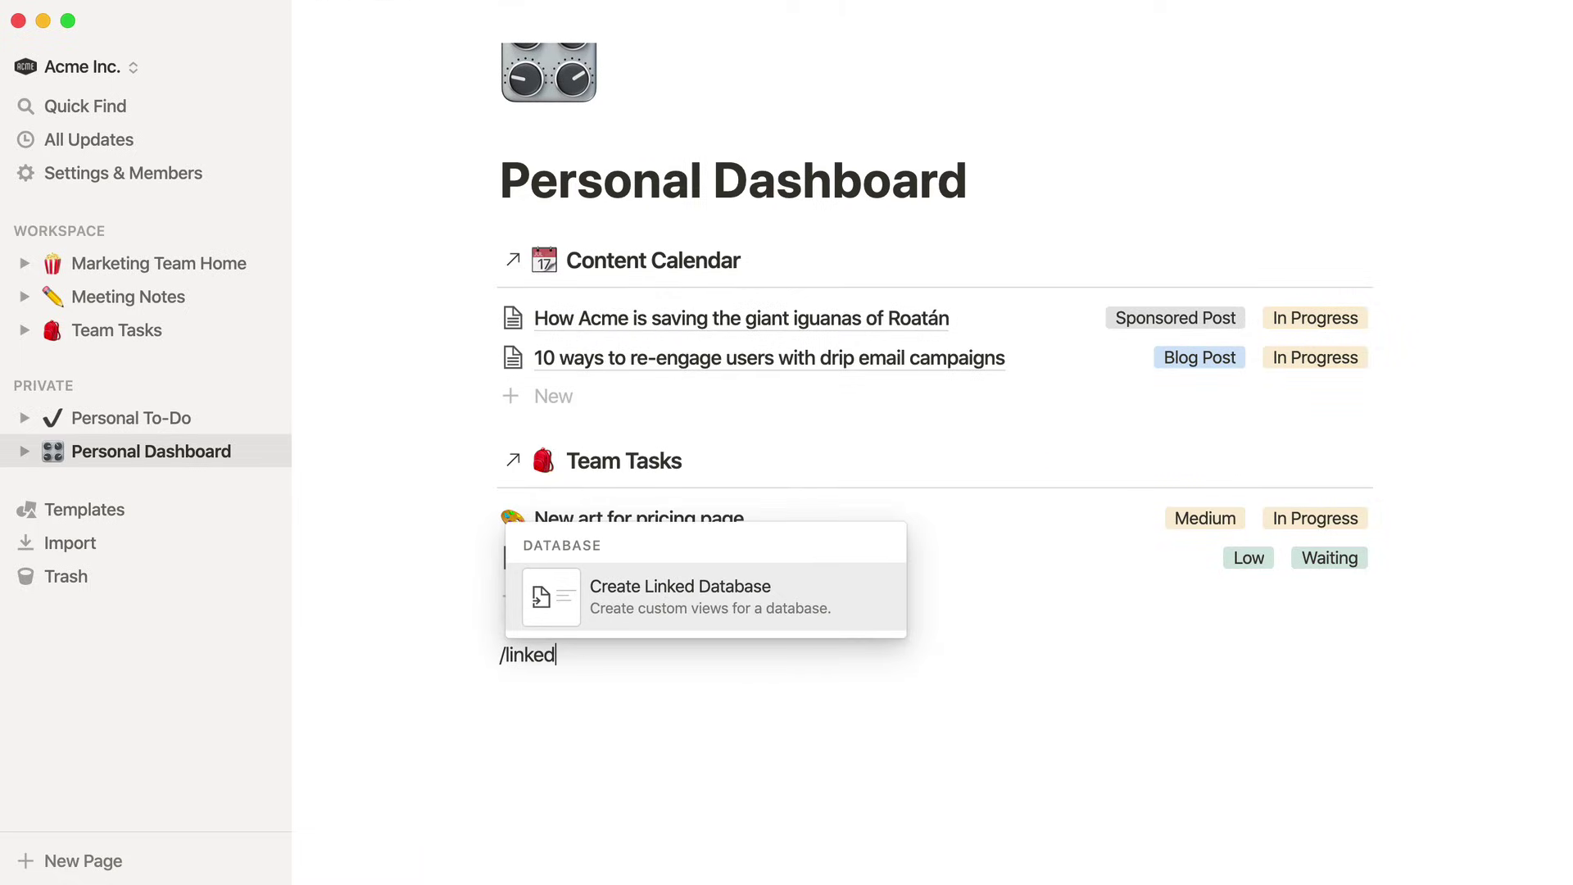
pyautogui.press('Return')
pyautogui.write('personal ')
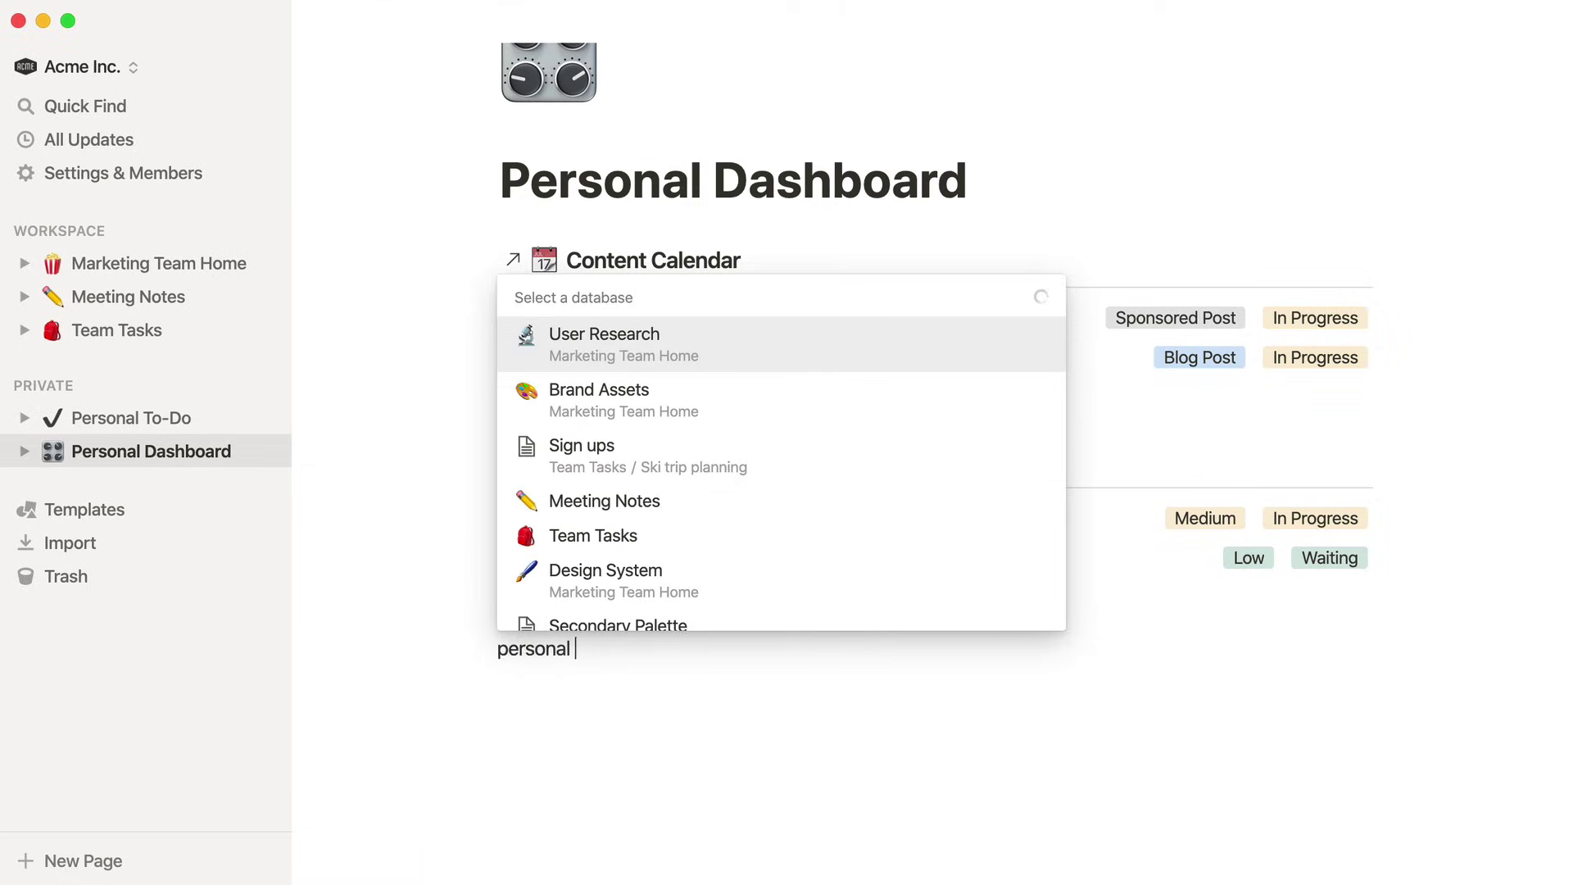
pyautogui.write('to-do')
pyautogui.click(608, 606)
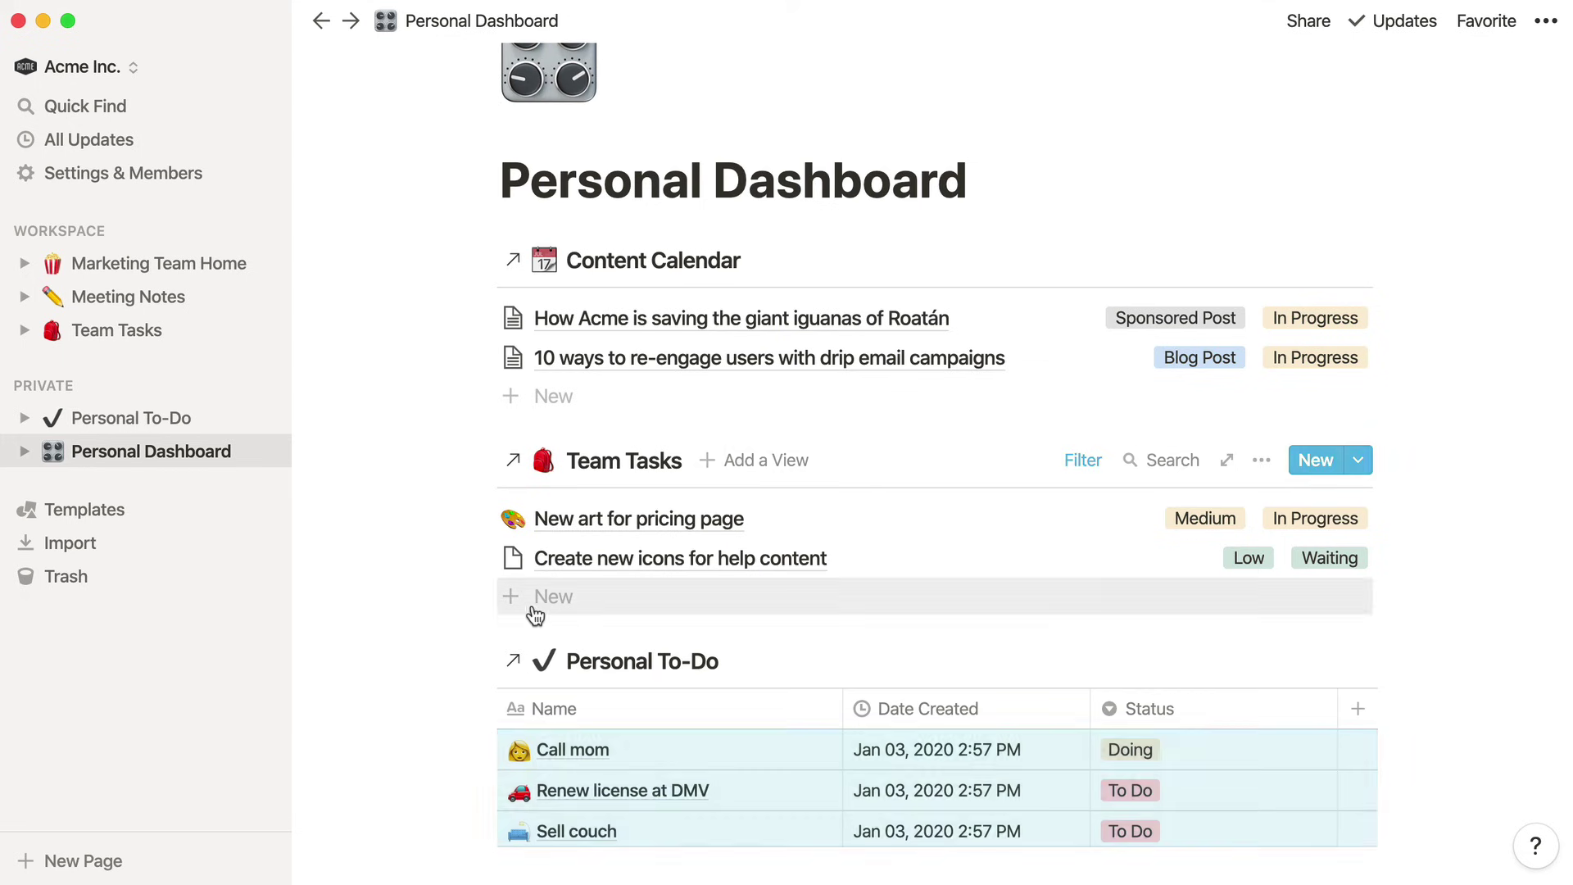
pyautogui.scroll(-4, 535, 614)
# - Add a List view using the list layout to Personal To-Do
pyautogui.click(786, 446)
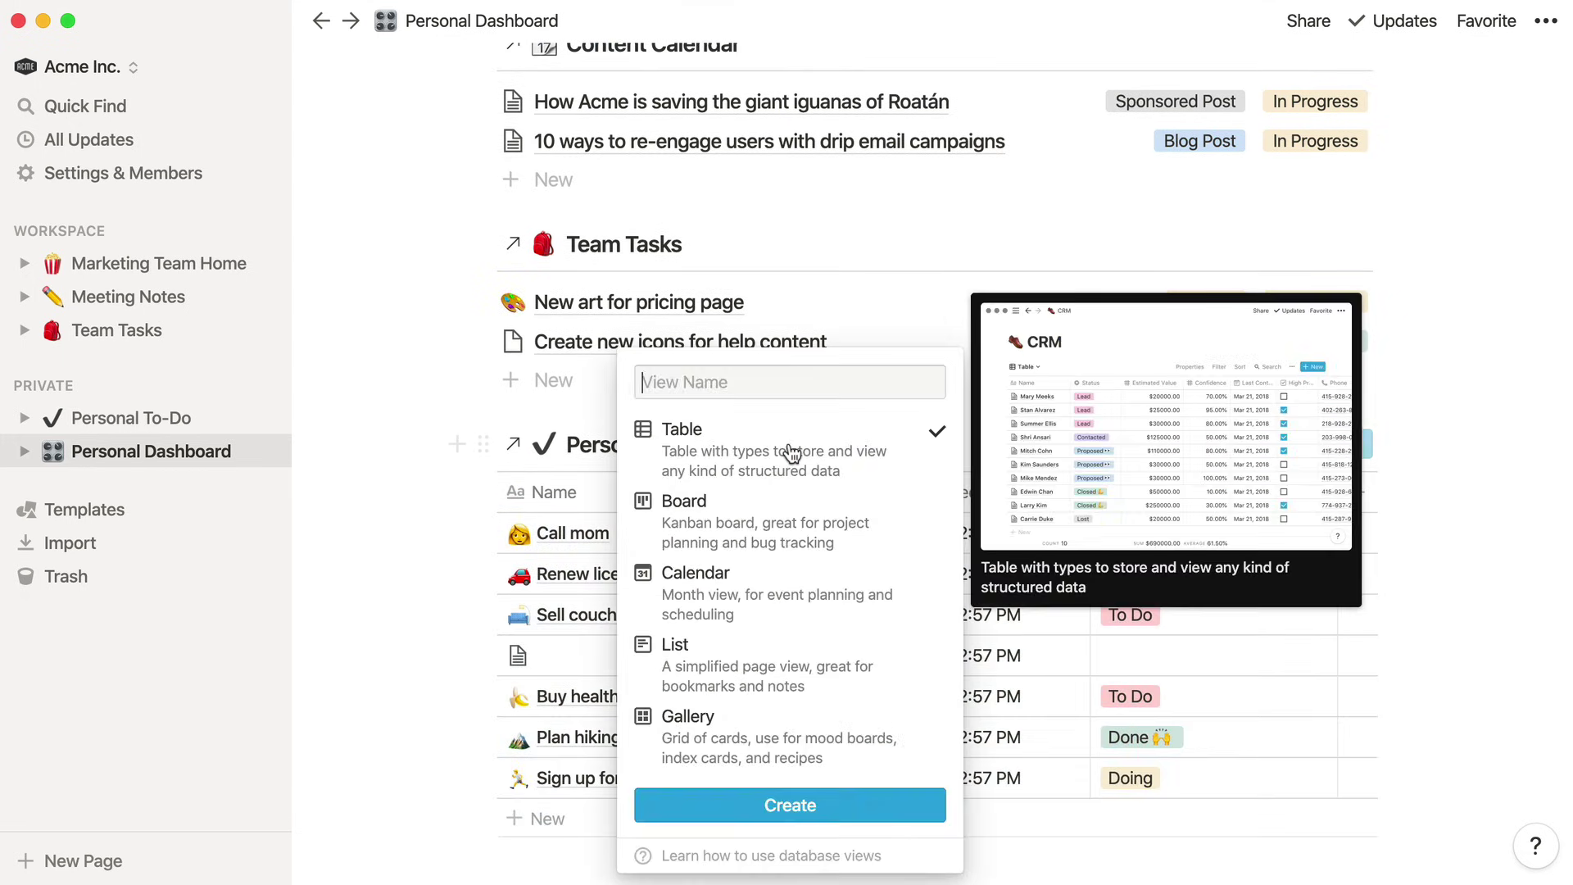
pyautogui.write('List')
pyautogui.click(771, 659)
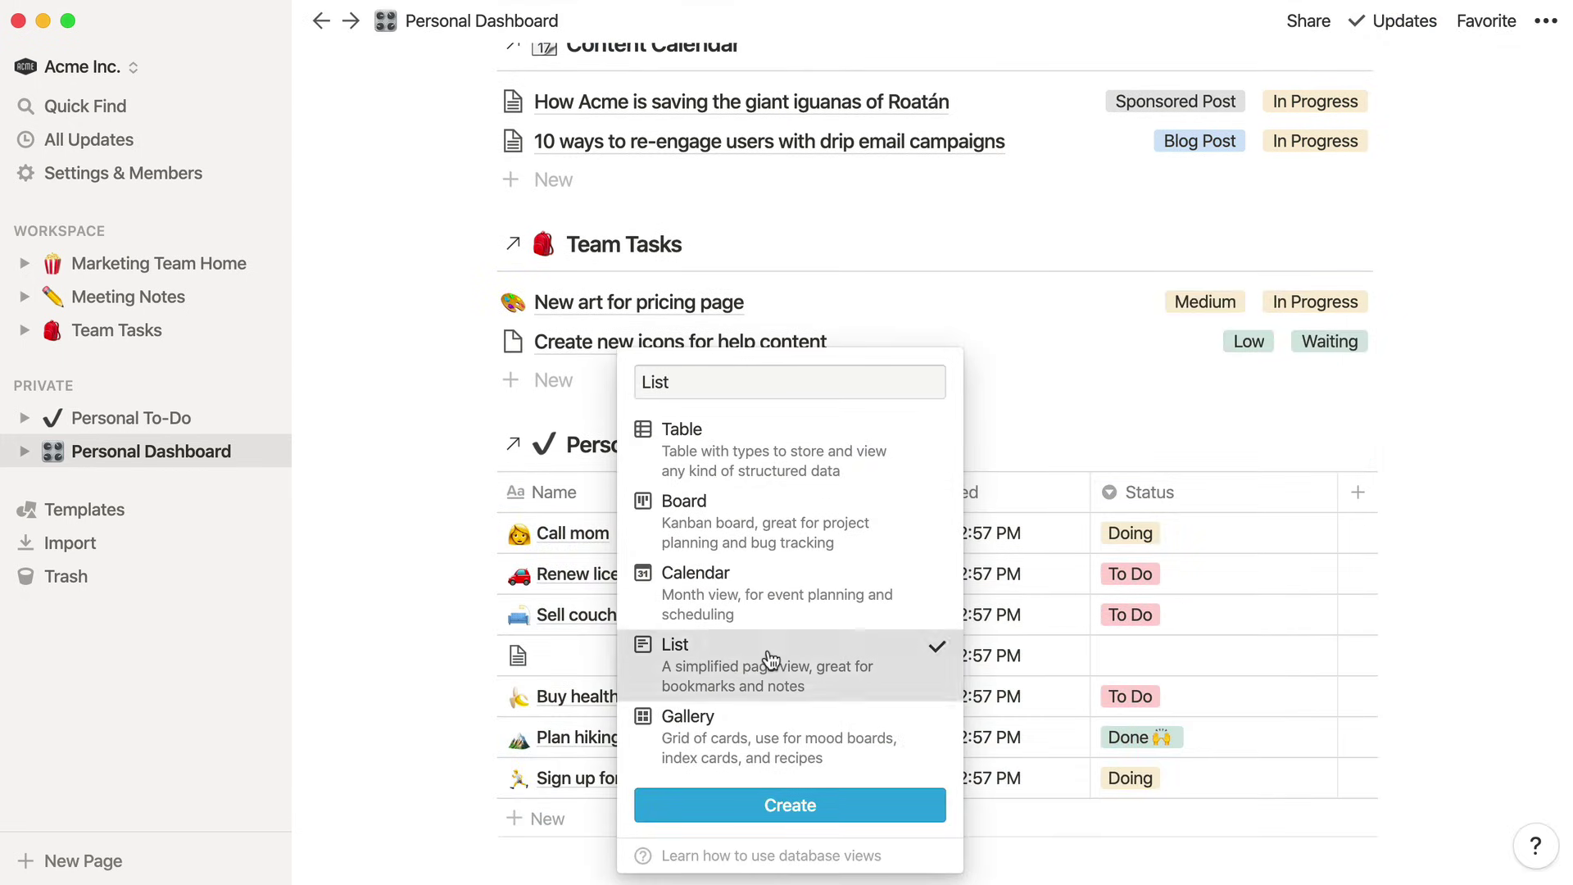
pyautogui.click(789, 805)
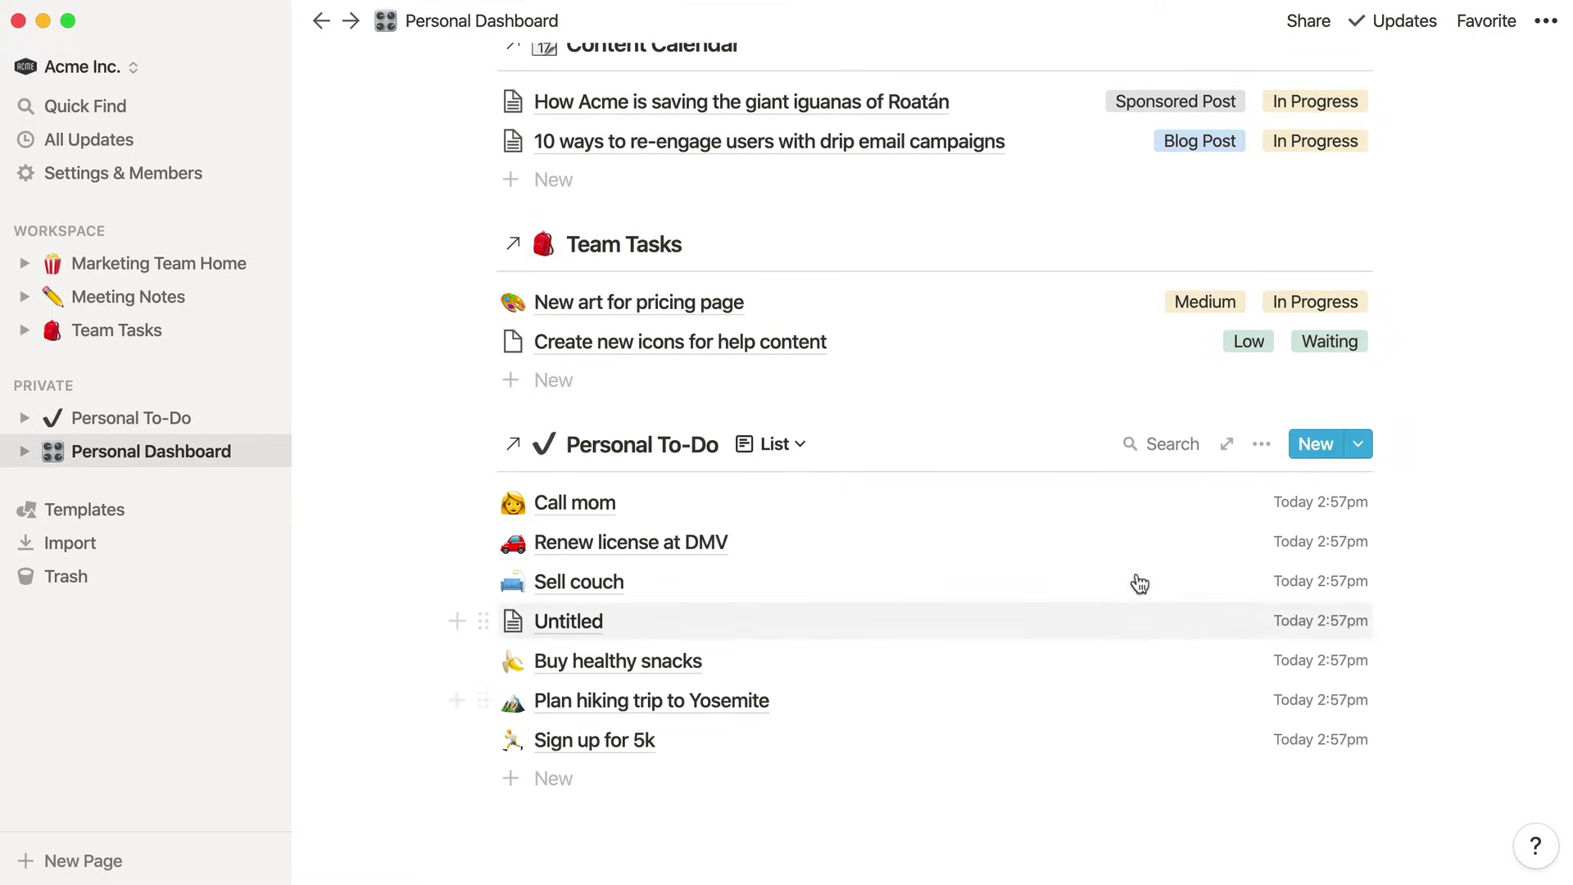
# - Filter the Personal To-Do list to Status is To Do
pyautogui.click(1262, 444)
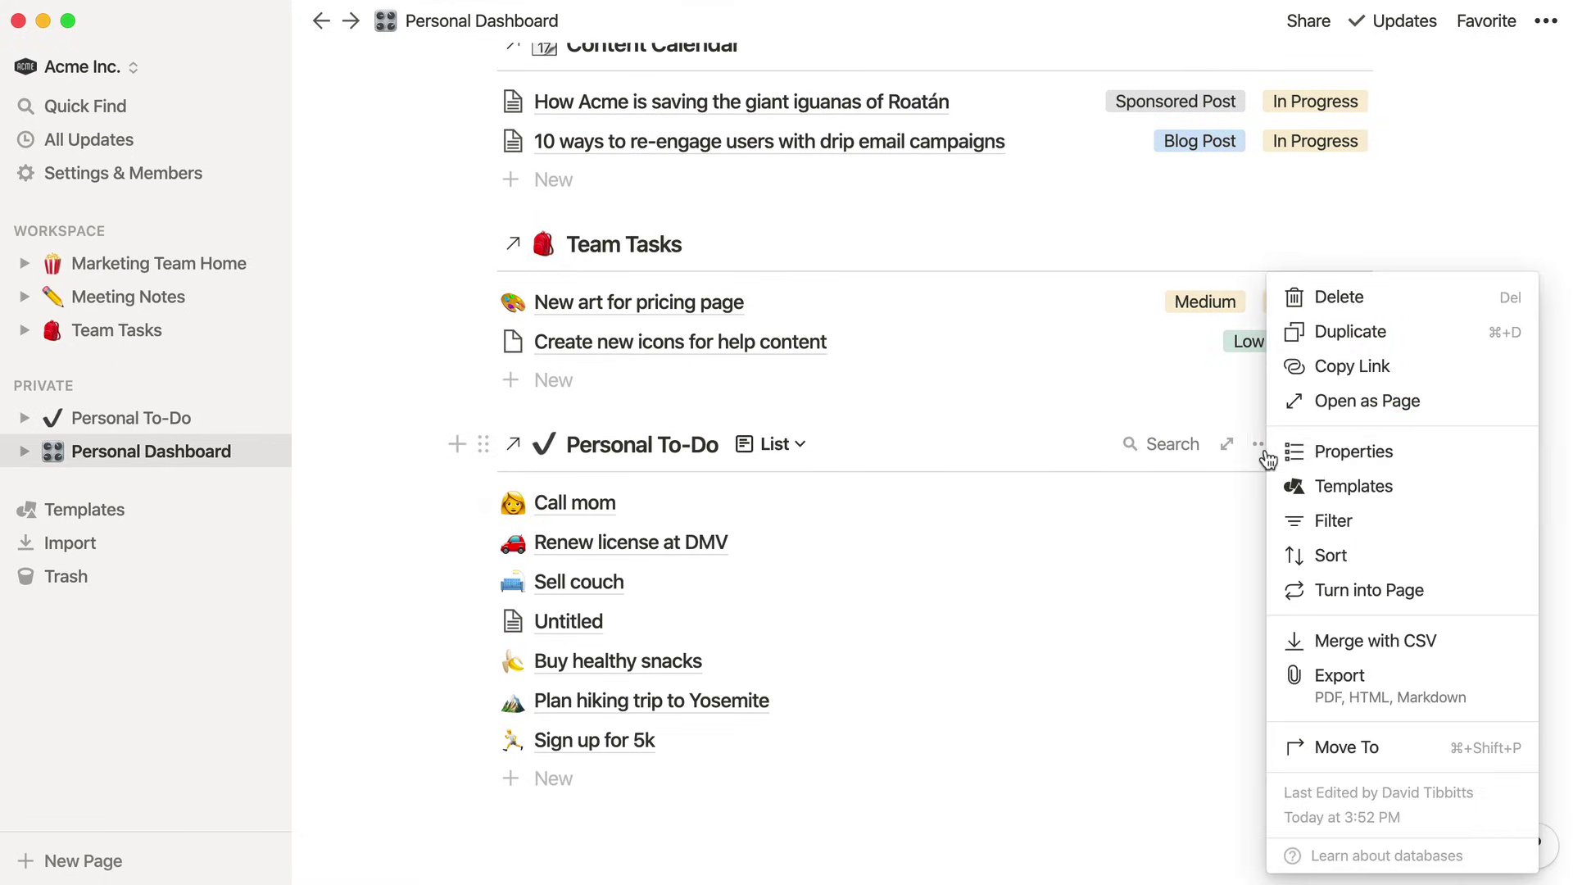
pyautogui.click(1353, 527)
pyautogui.click(1149, 662)
pyautogui.click(956, 498)
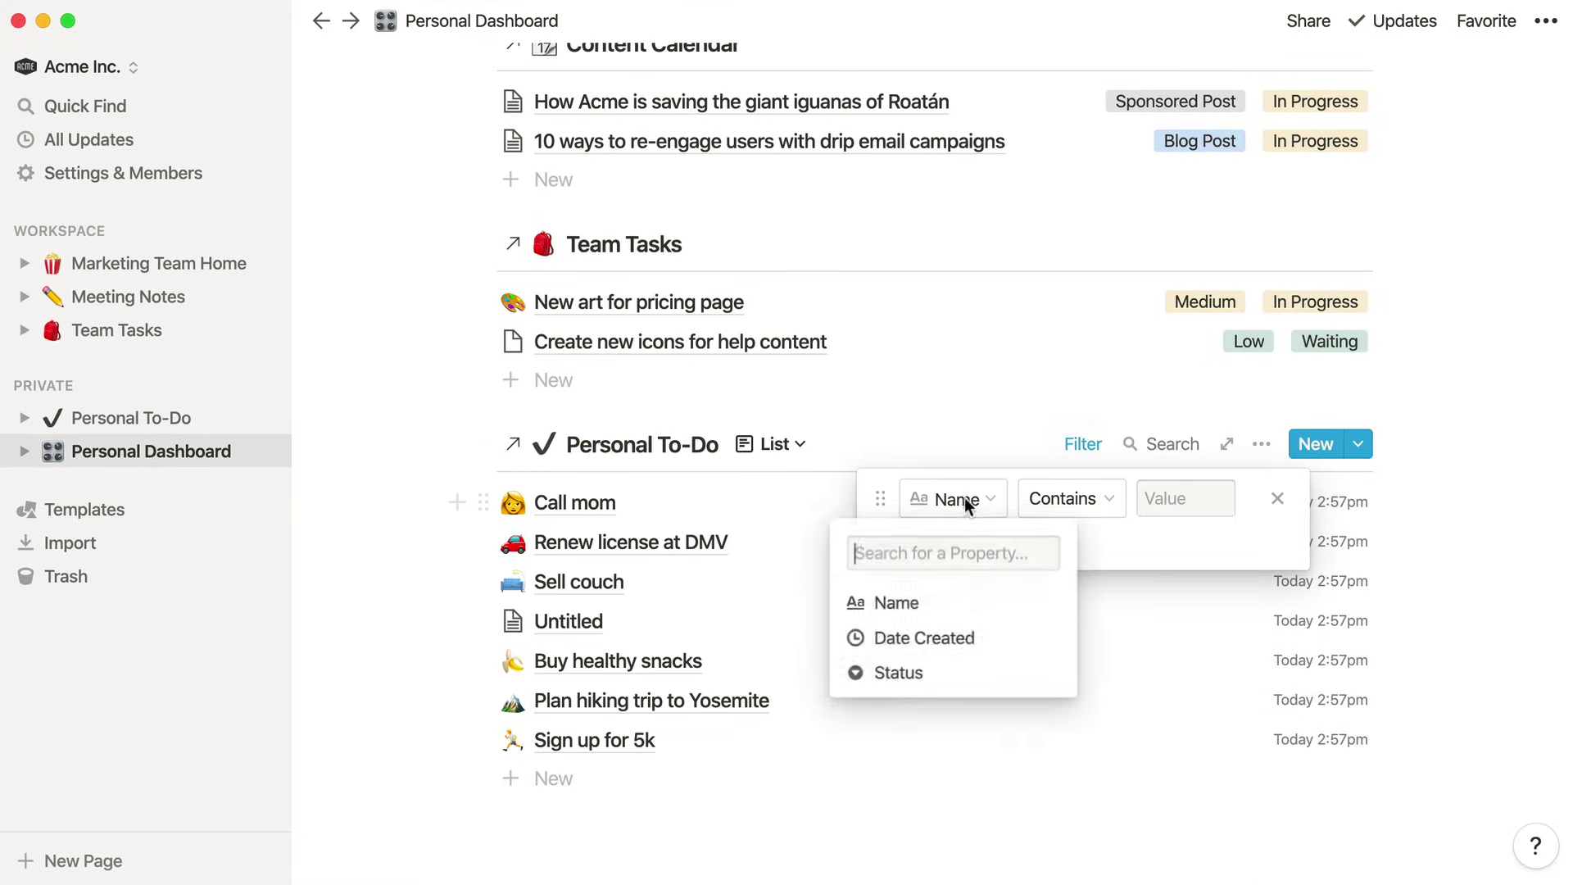
pyautogui.click(899, 672)
pyautogui.click(1155, 498)
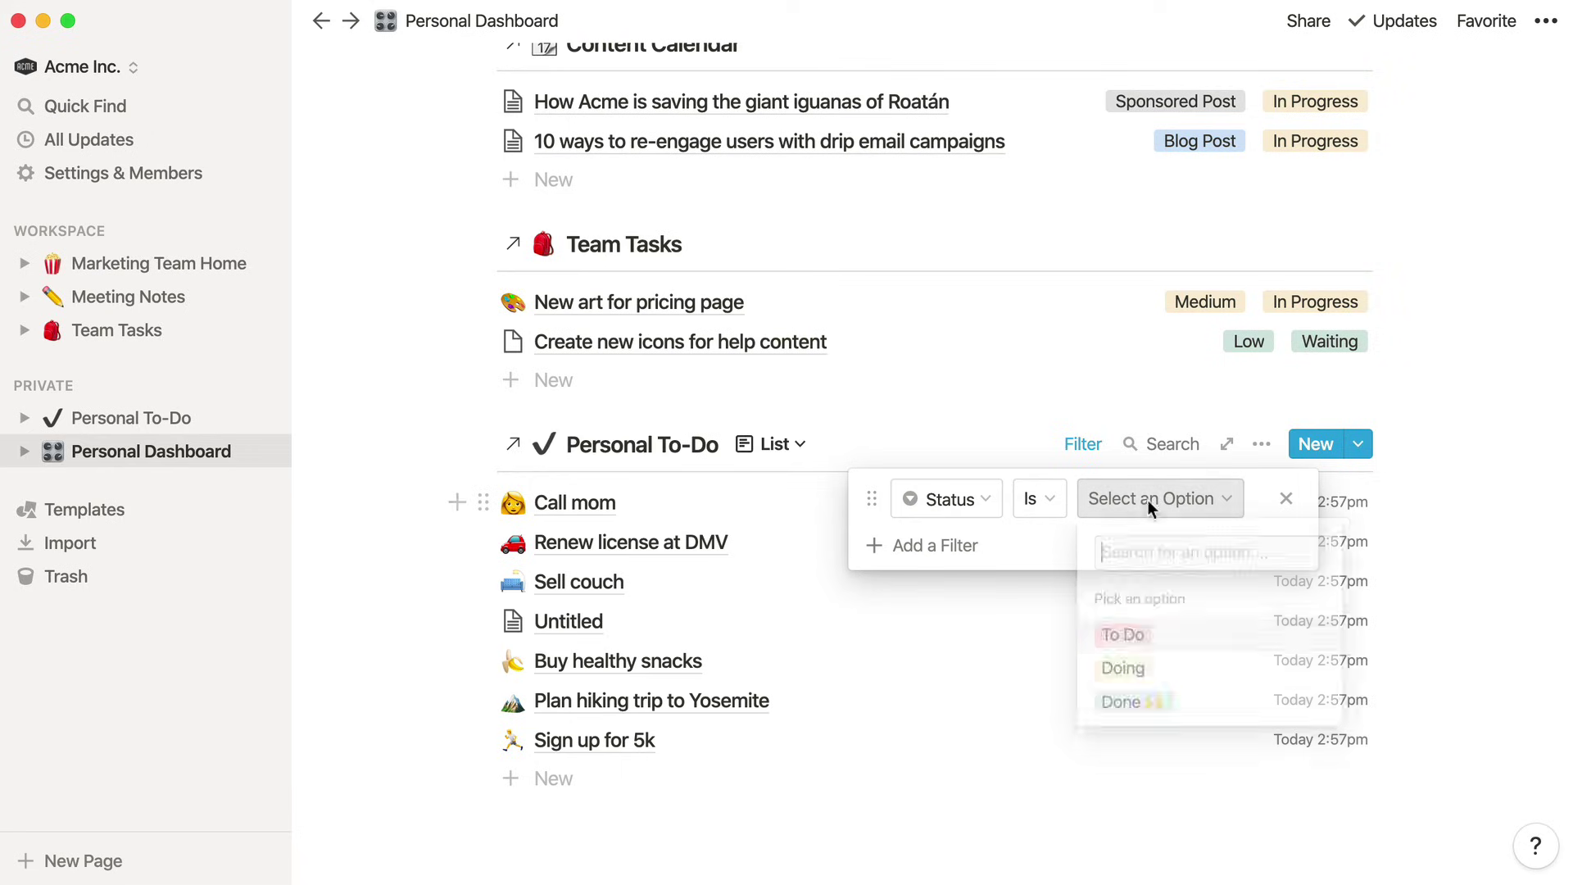
pyautogui.click(1156, 638)
pyautogui.click(388, 537)
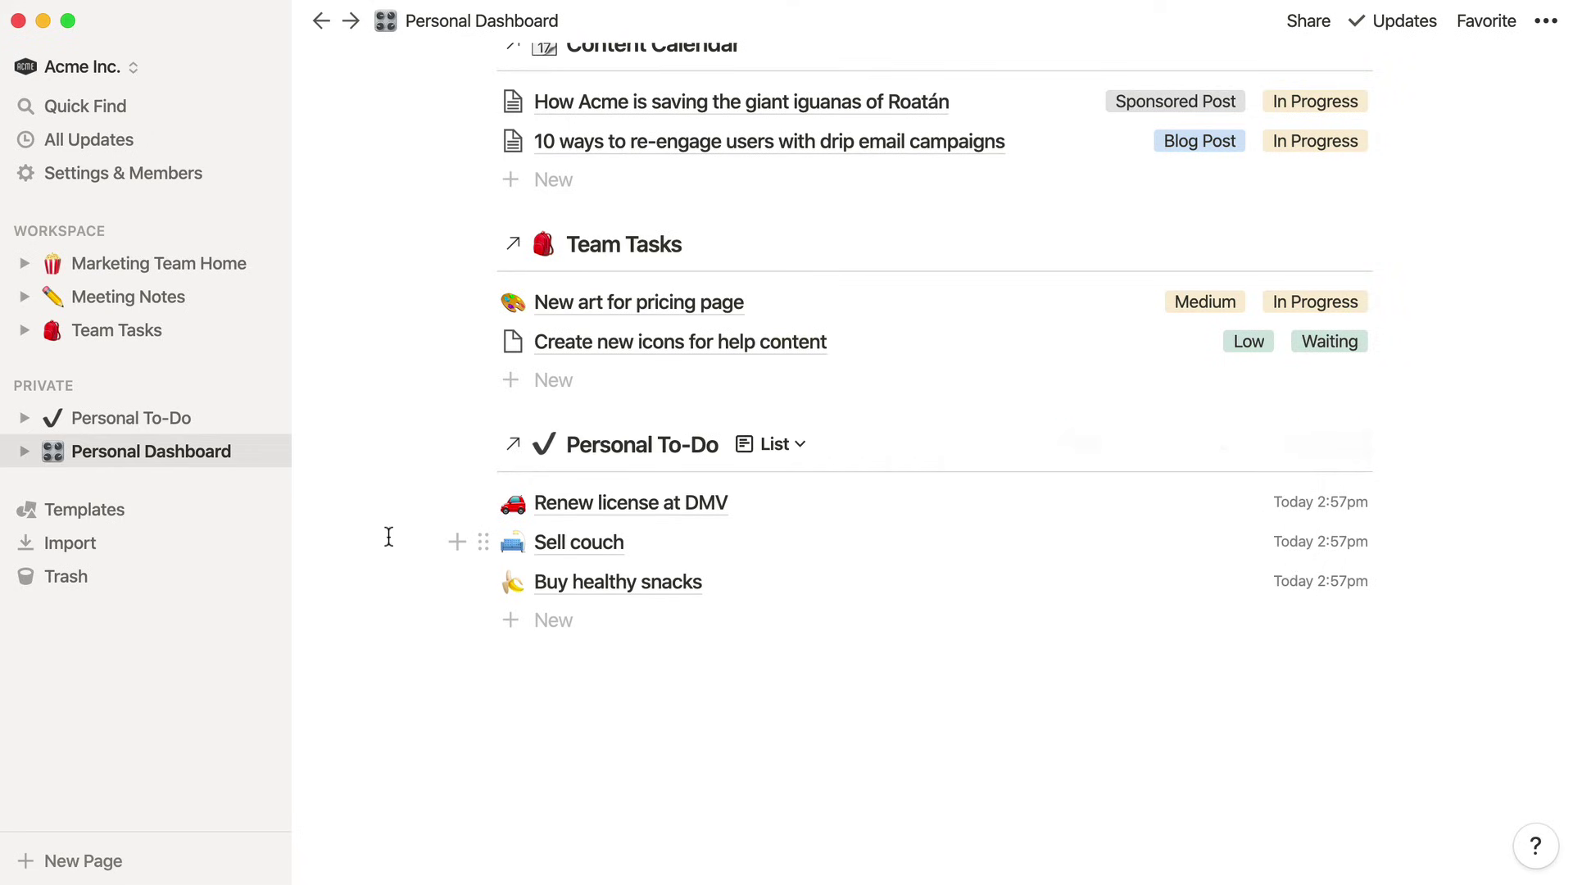
pyautogui.scroll(4, 388, 536)
pyautogui.scroll(2, 382, 539)
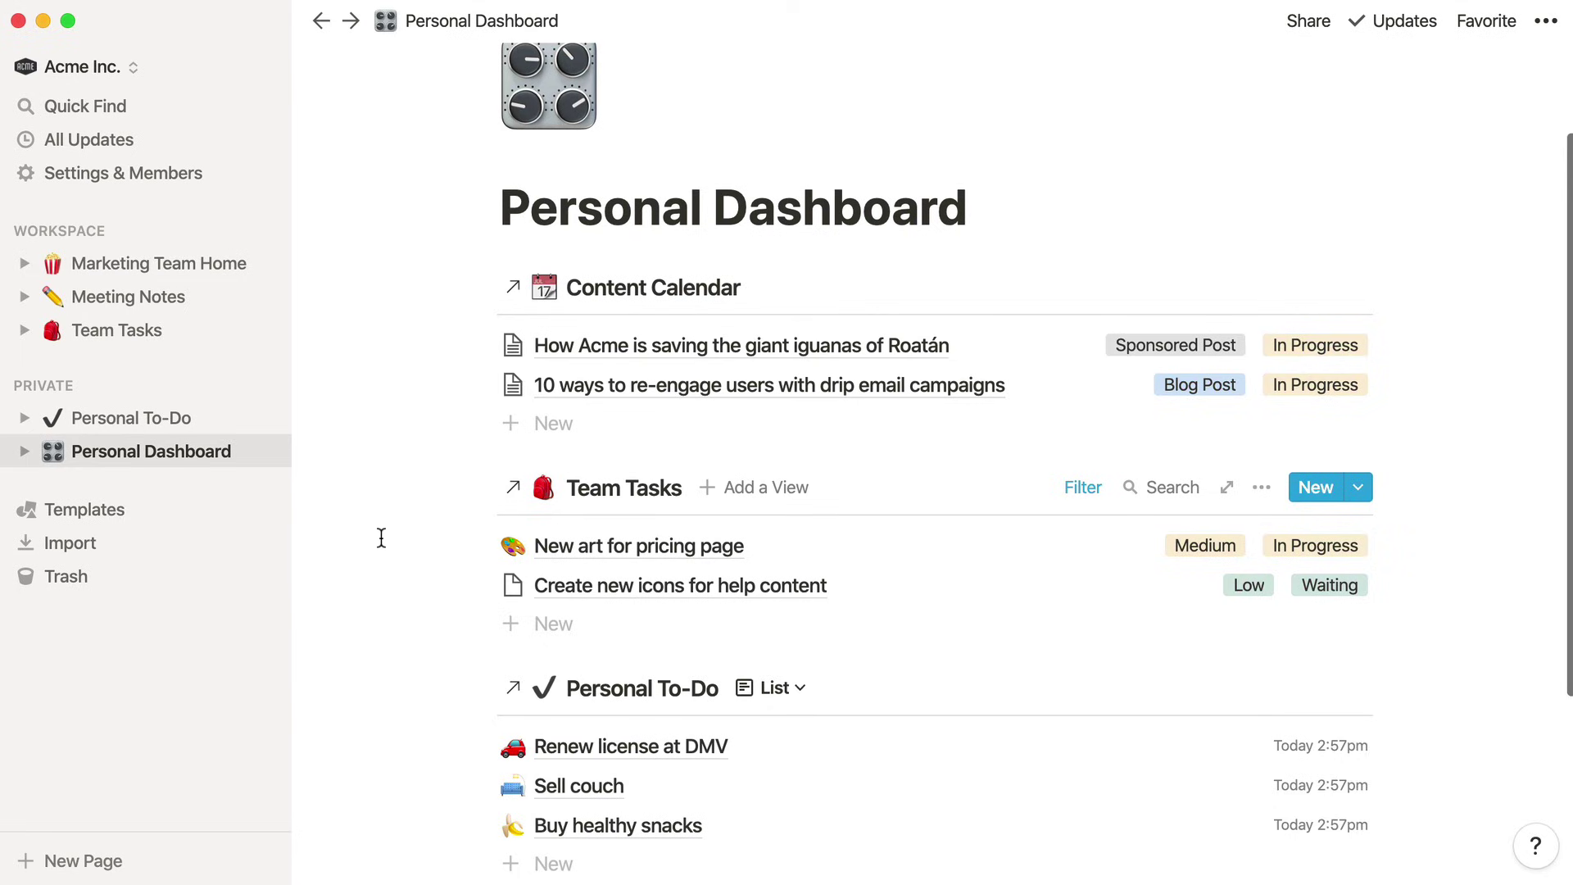